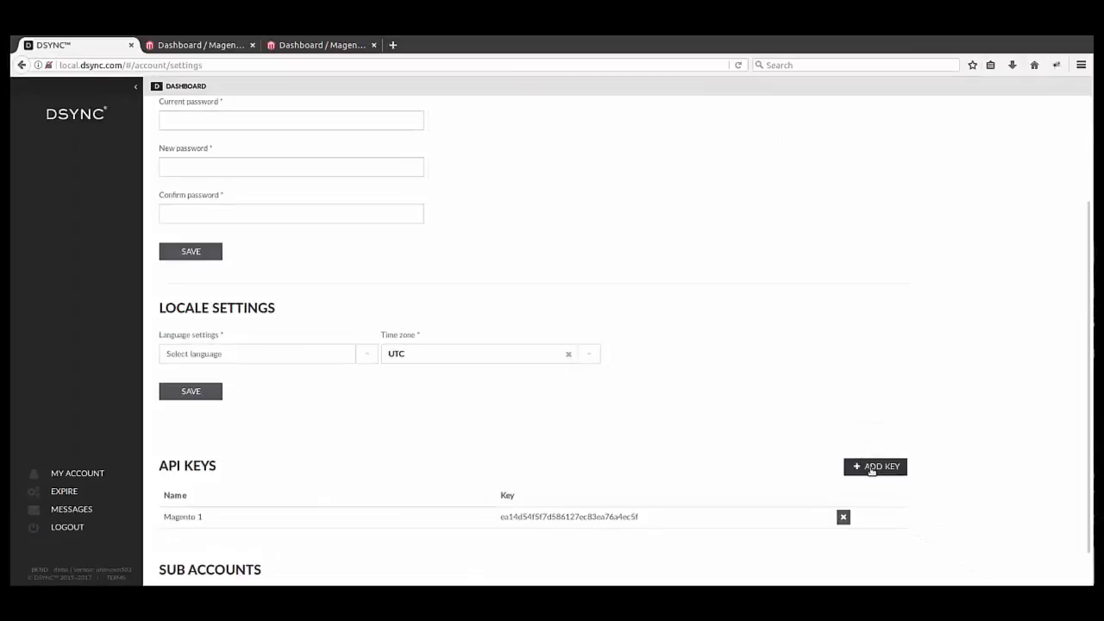
Add a new API key named Magento 2 to the DSYNC account
left_click(872, 470)
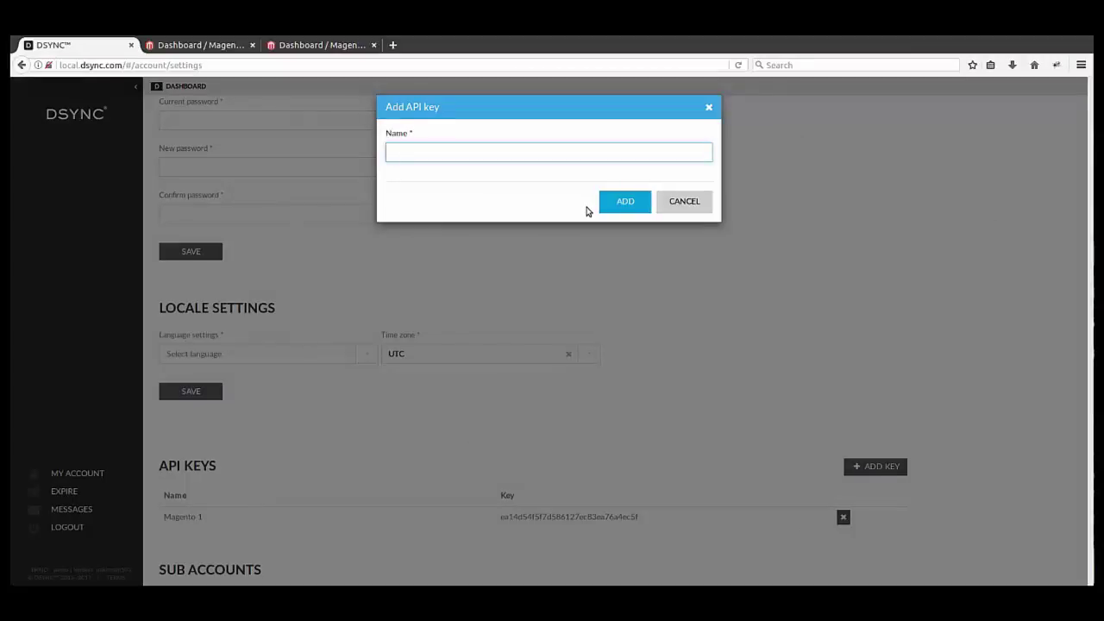
type("Magento 2")
left_click(638, 205)
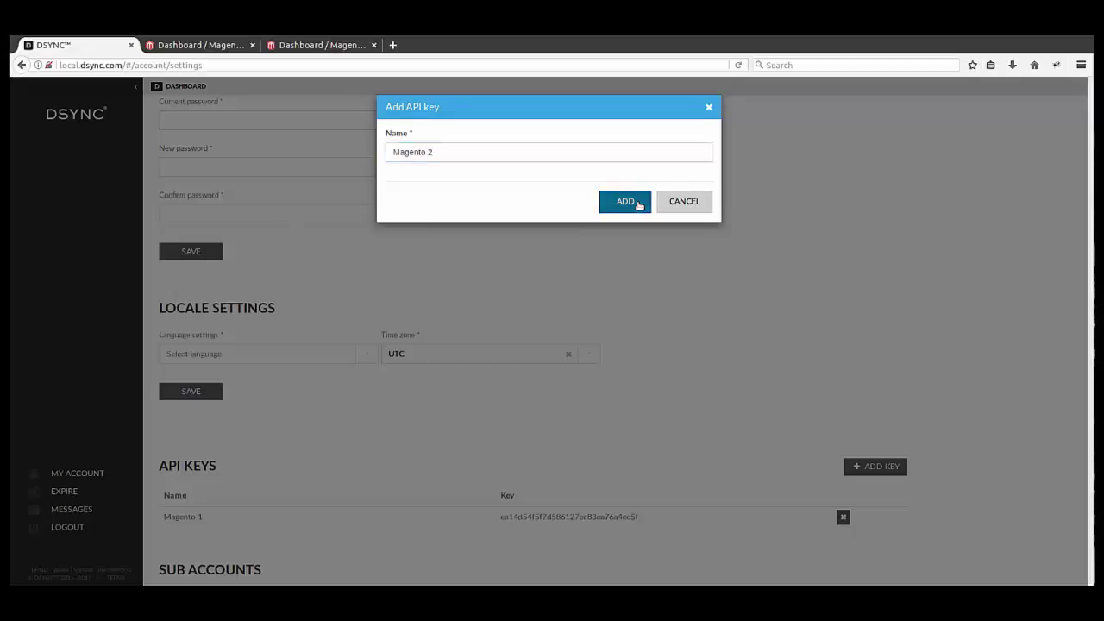
Copy the Magento 1 API key into the API Key field of the first Magento store's Dsync settings and save the configuration
scroll(681, 259, "down", 2)
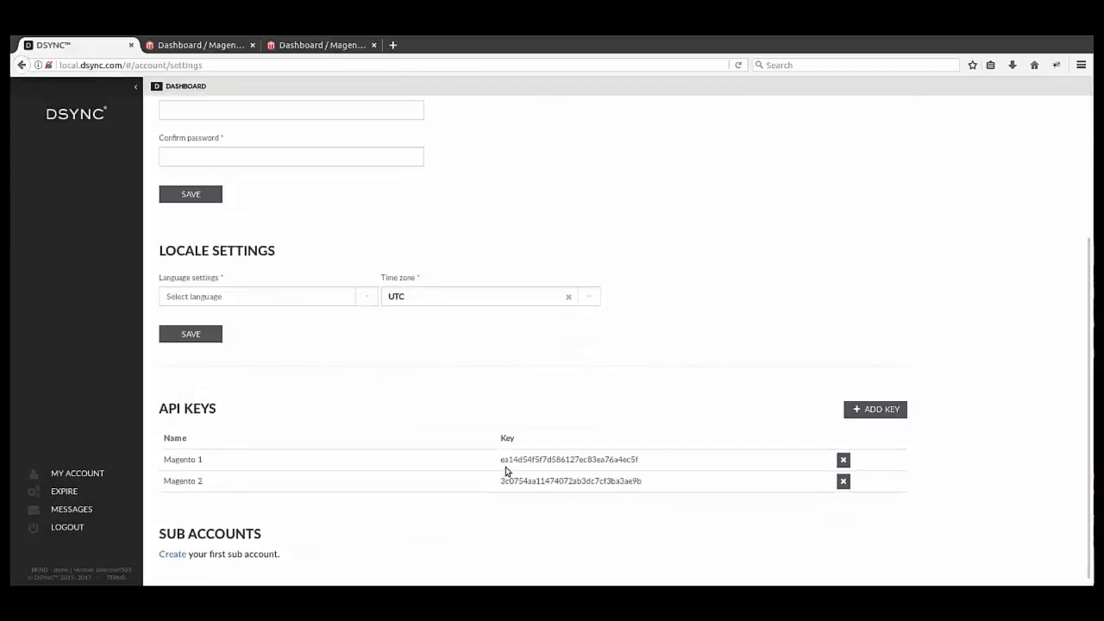
left_click_drag(504, 461, 646, 465)
key("ctrl+c")
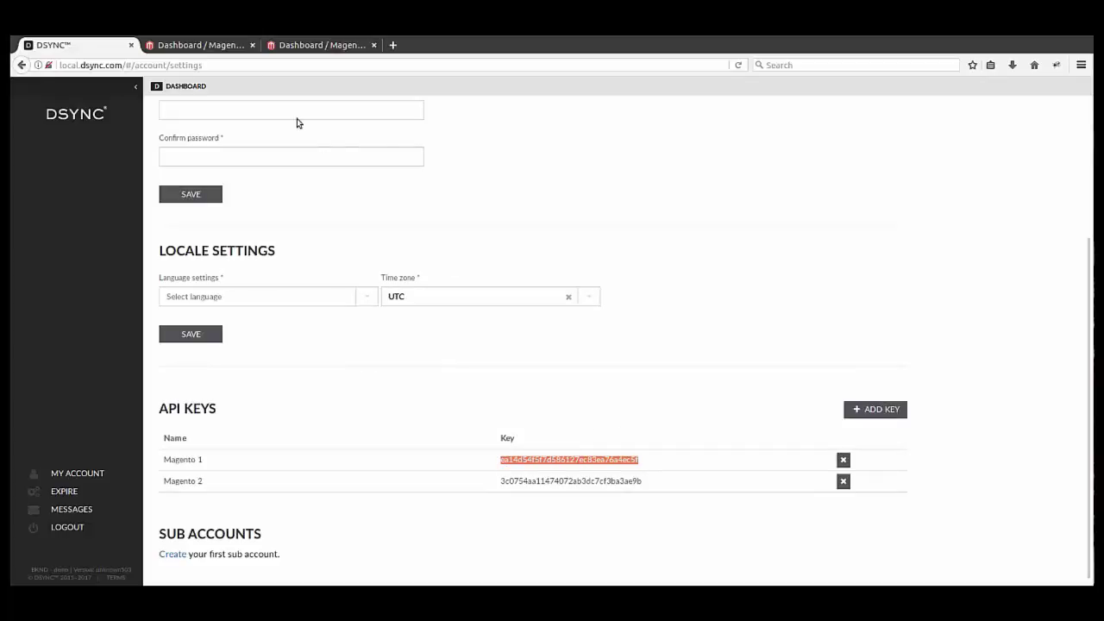
left_click(223, 47)
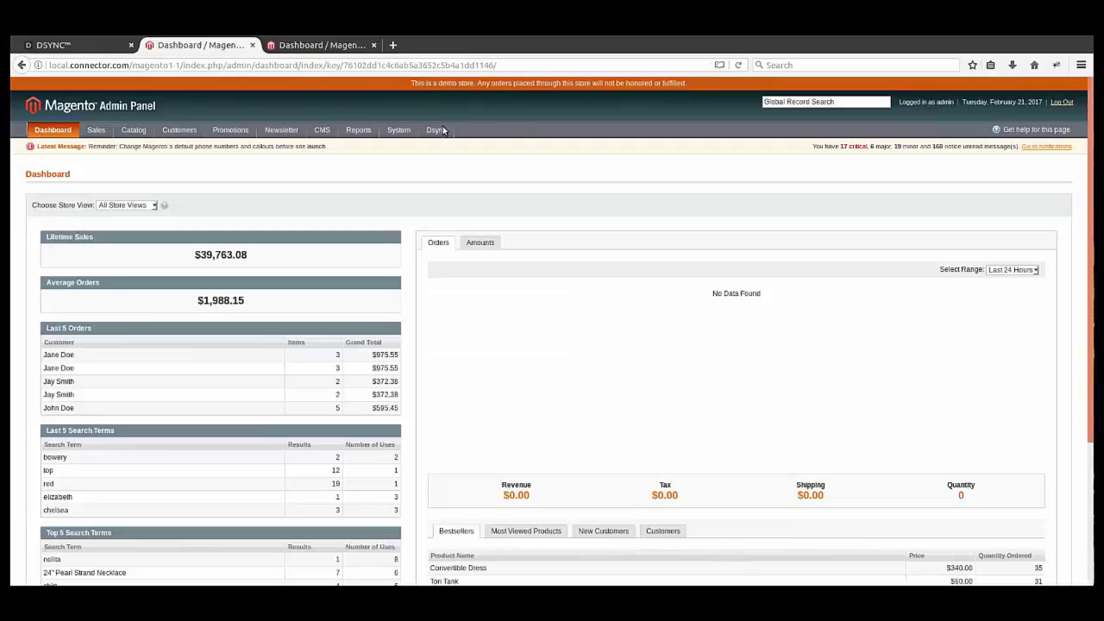
mouse_move(443, 129)
left_click(449, 168)
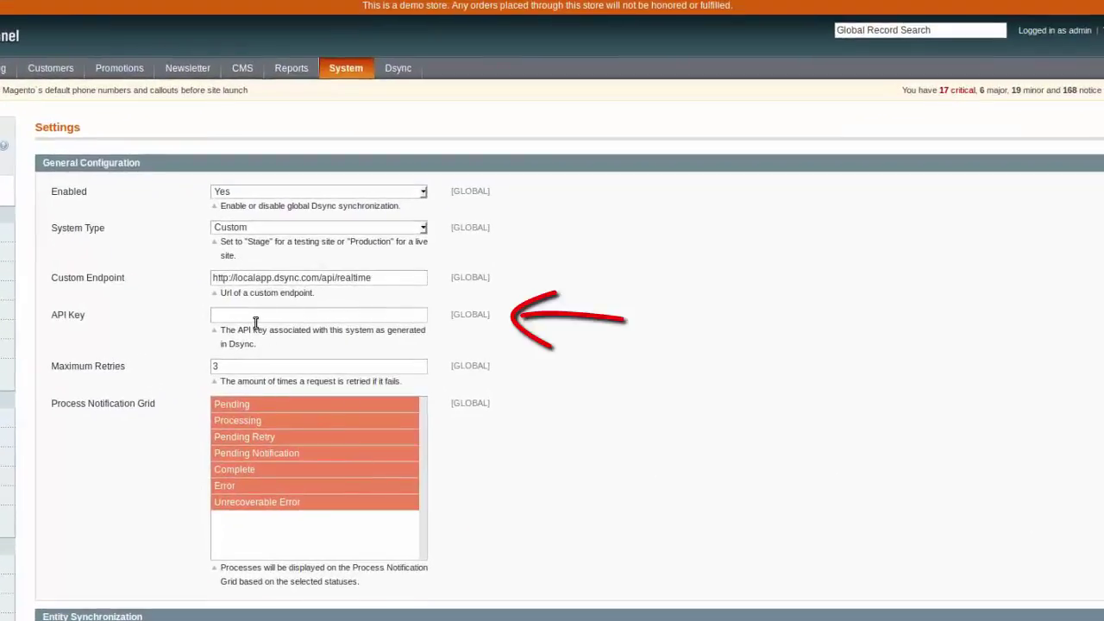
left_click(332, 314)
key("ctrl+v")
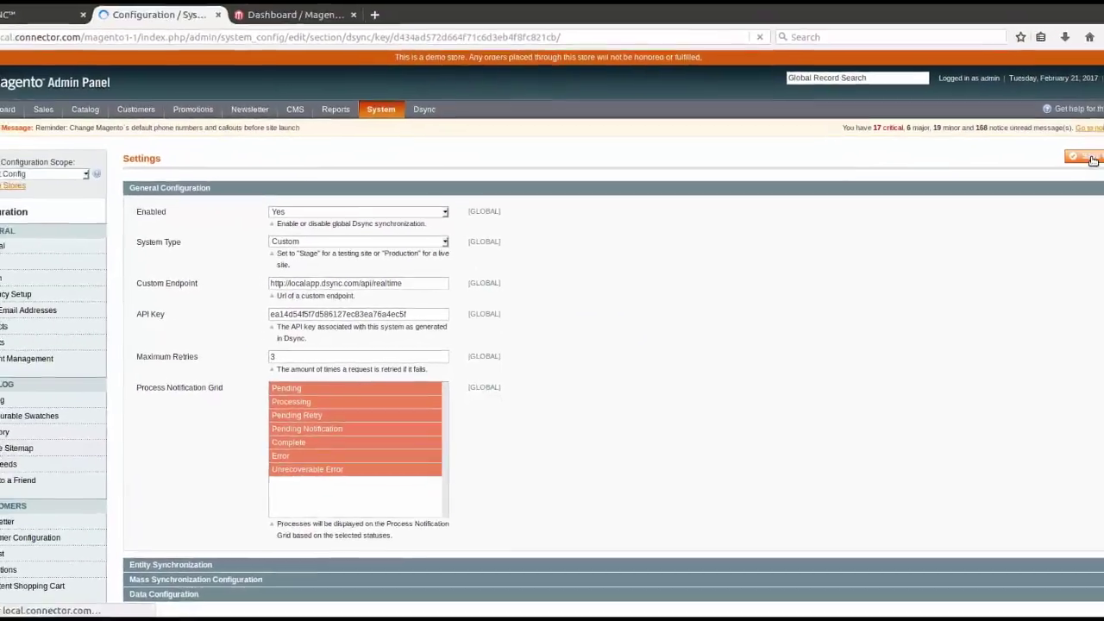
left_click(1037, 176)
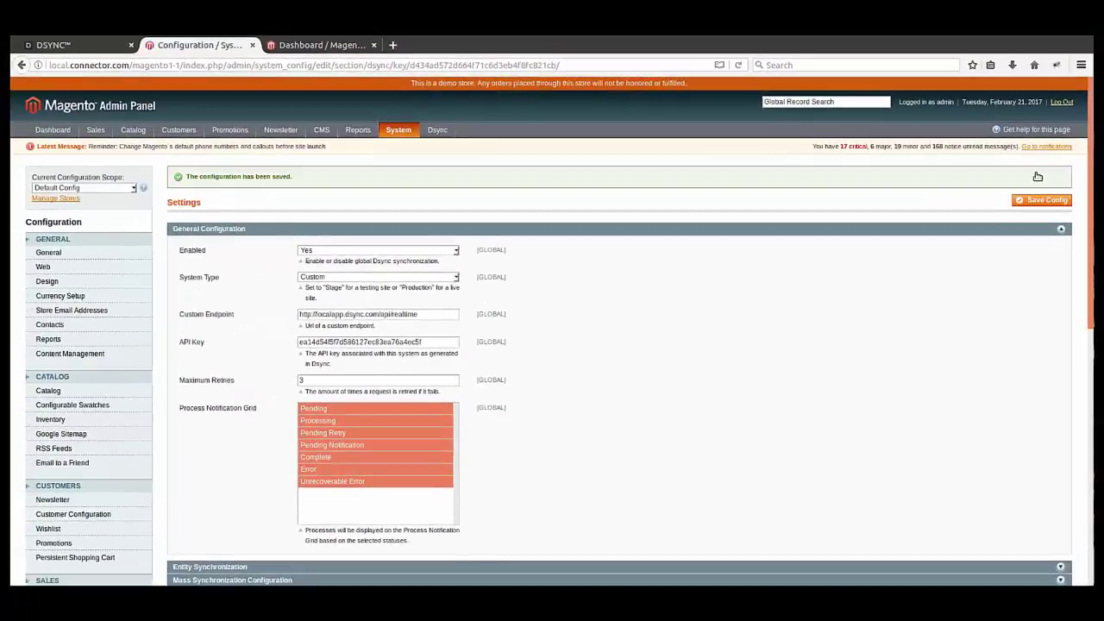
Copy the Magento 2 API key from DSYNC into the API Key field of the Magento 2 store's DSYNC settings and save the configuration
left_click(49, 49)
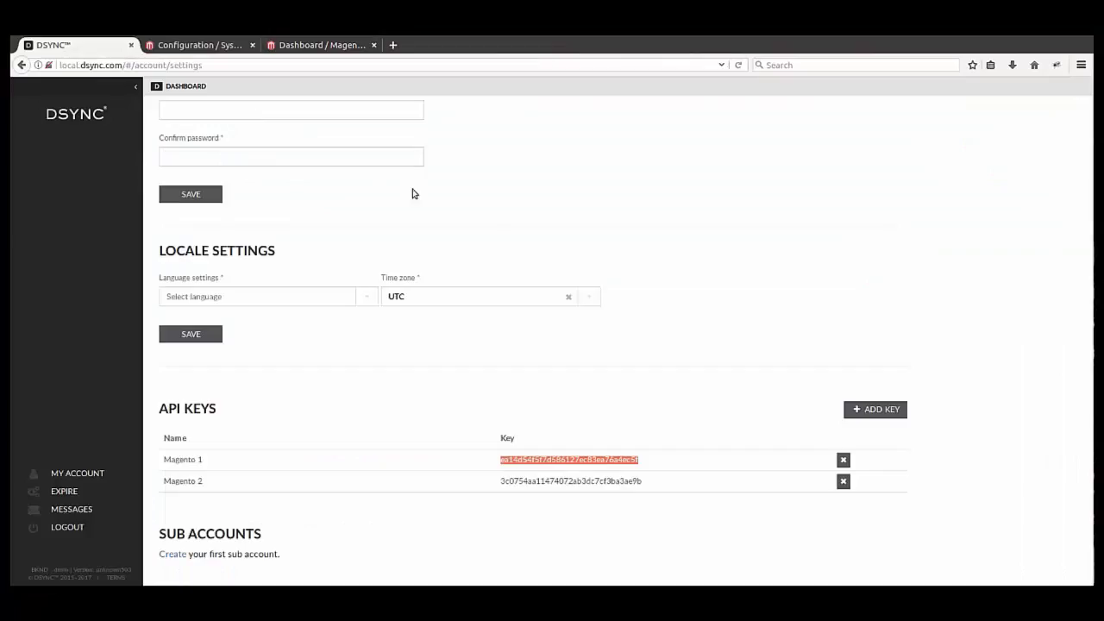
left_click(530, 485)
left_click_drag(530, 484, 643, 484)
key("ctrl+c")
left_click(331, 48)
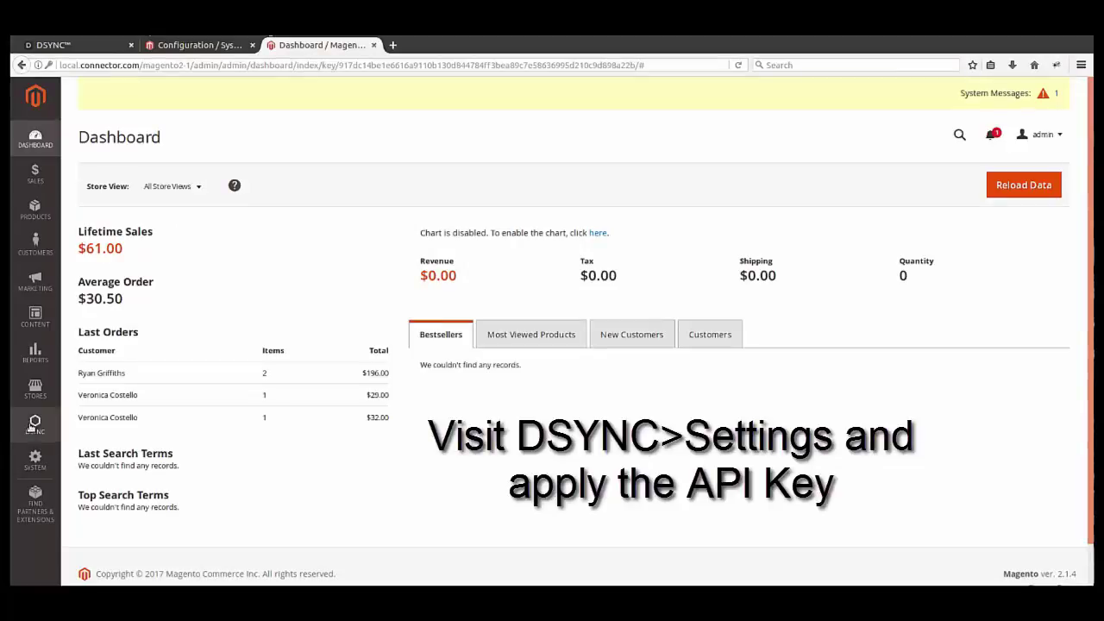
left_click(35, 424)
left_click(110, 168)
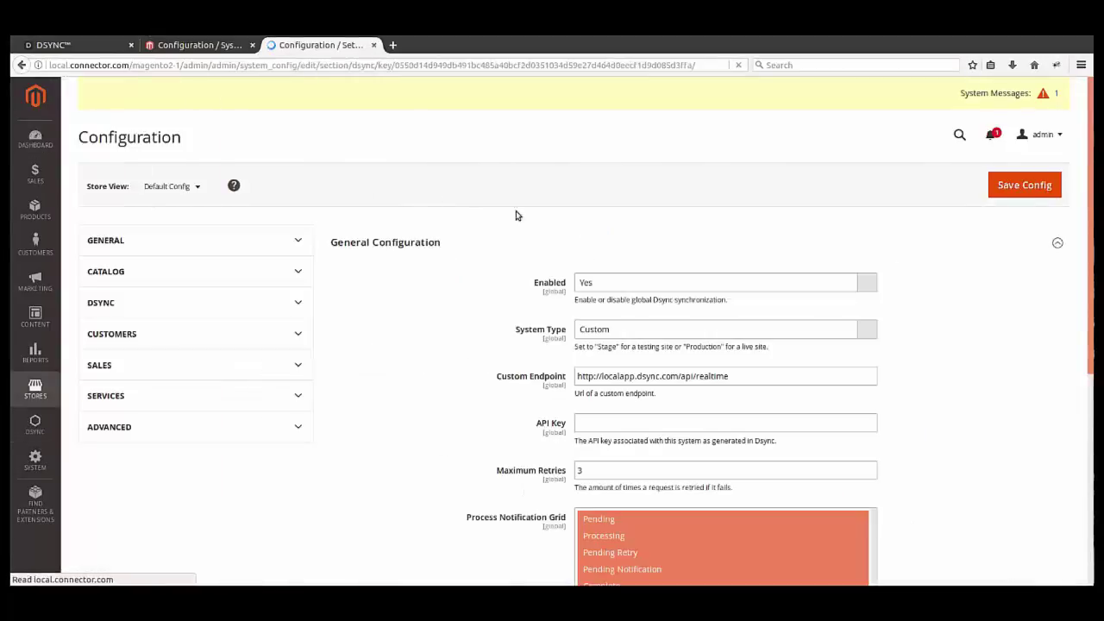
left_click(642, 424)
key("ctrl+v")
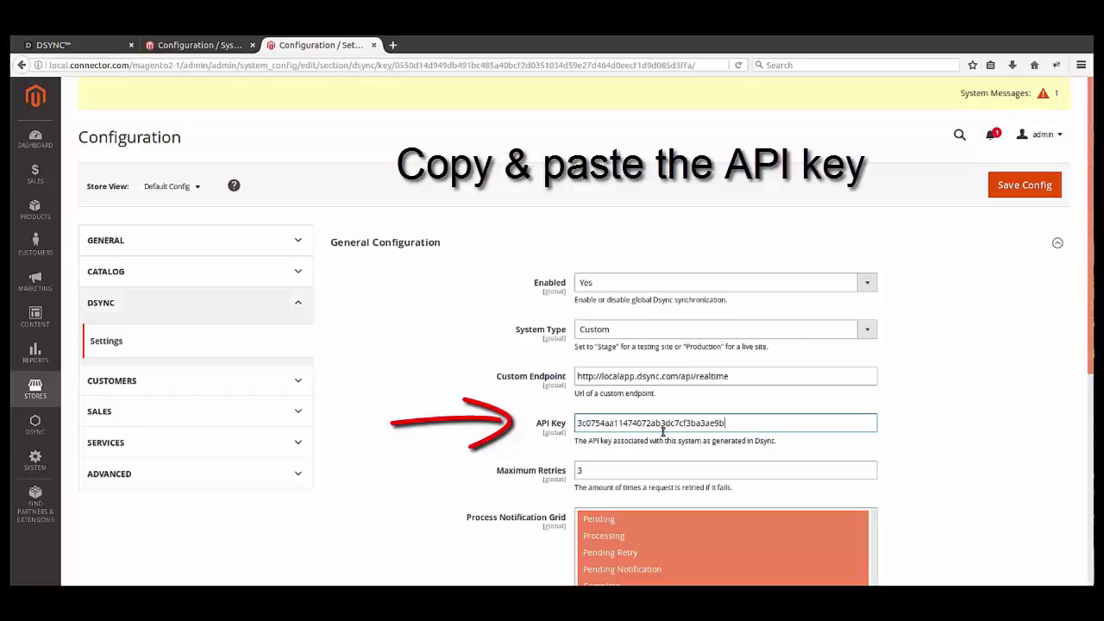
left_click(1008, 188)
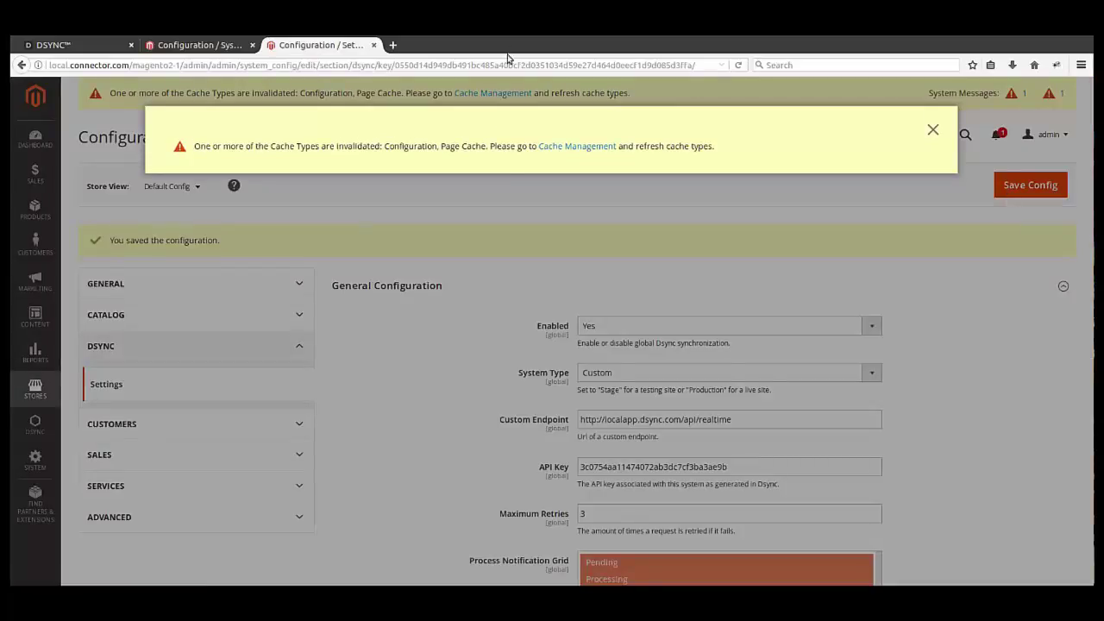
Flush the Magento cache from Cache Management in the Magento 2 store
left_click(558, 146)
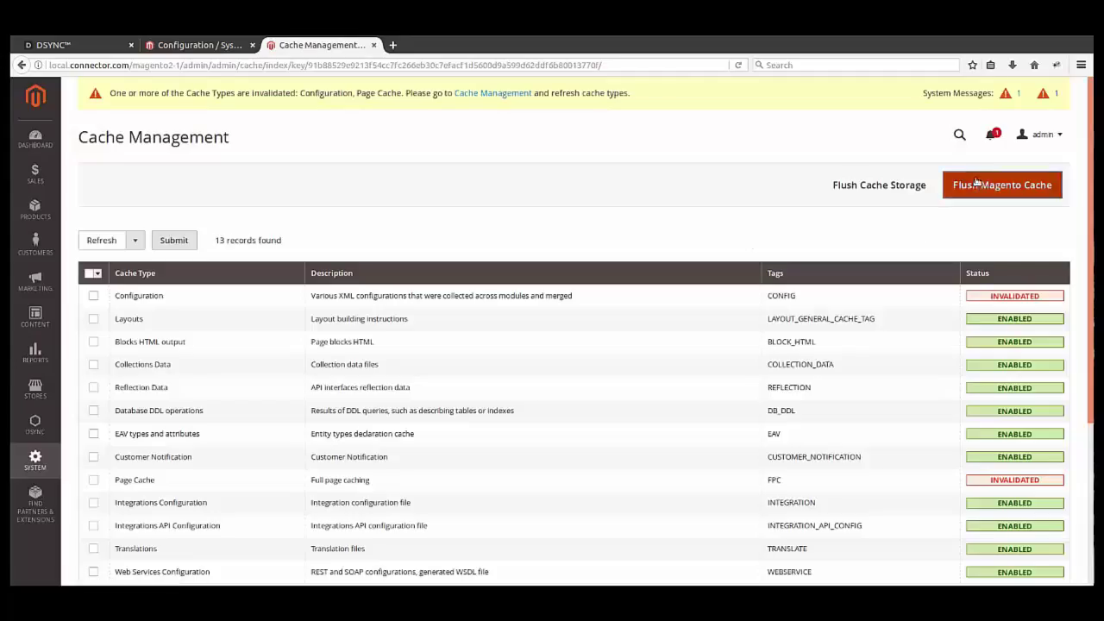
left_click(977, 183)
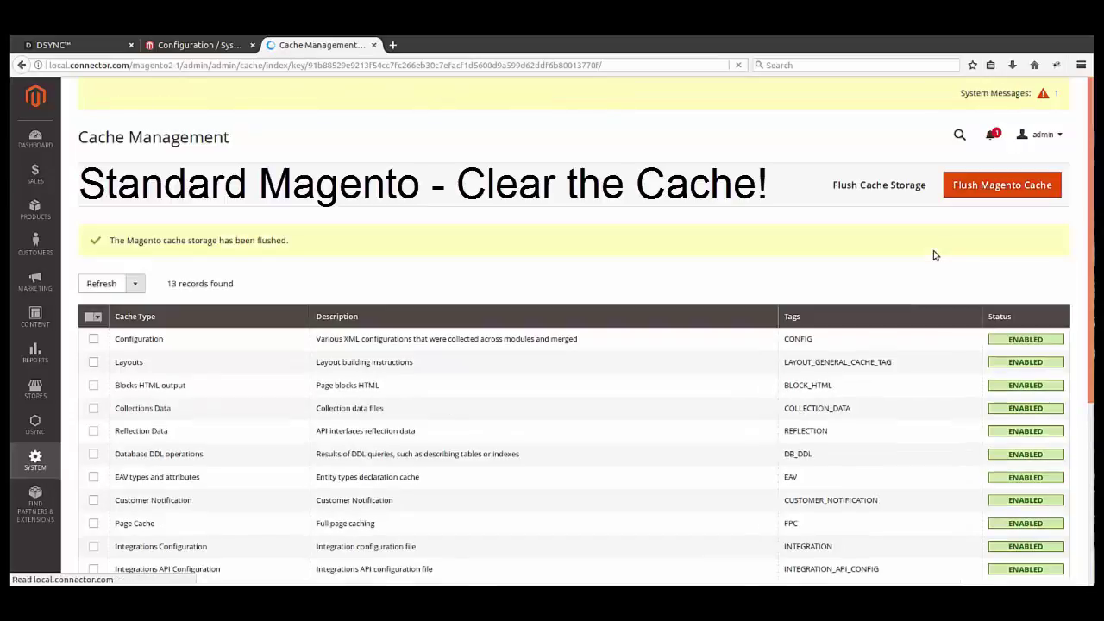
Return to the DSYNC dashboard and start adding a system from the Magento template
left_click(86, 45)
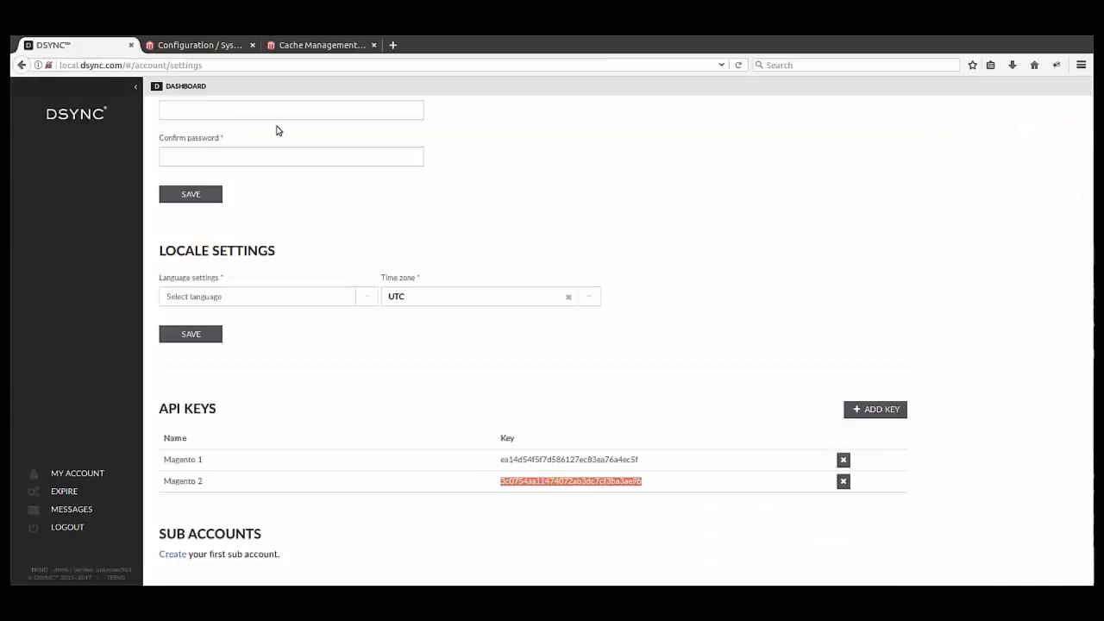
left_click(184, 87)
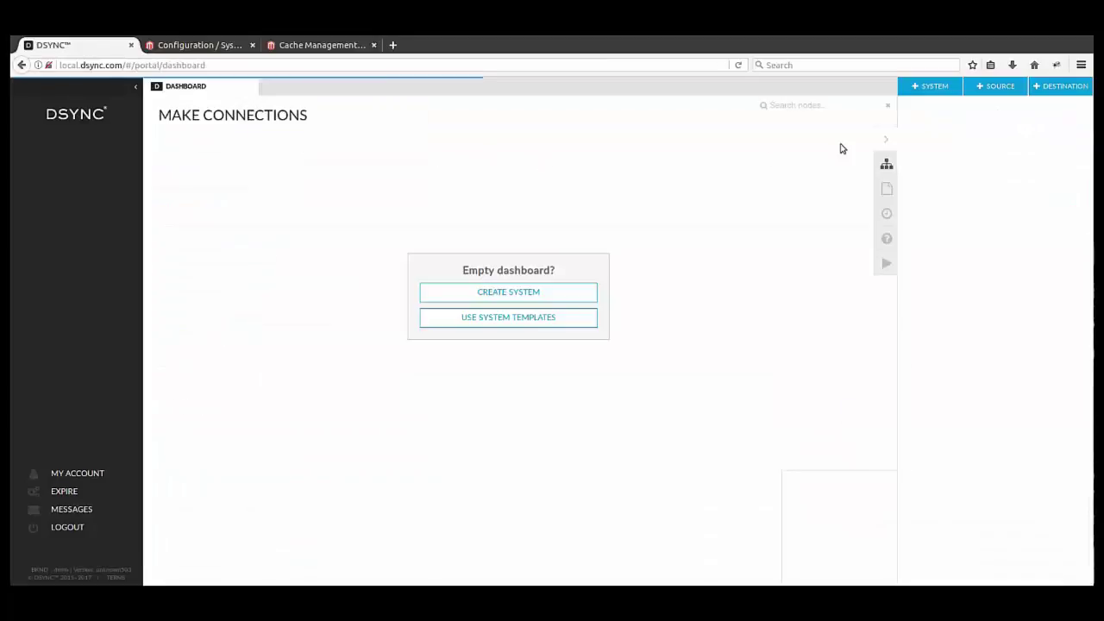
left_click(492, 317)
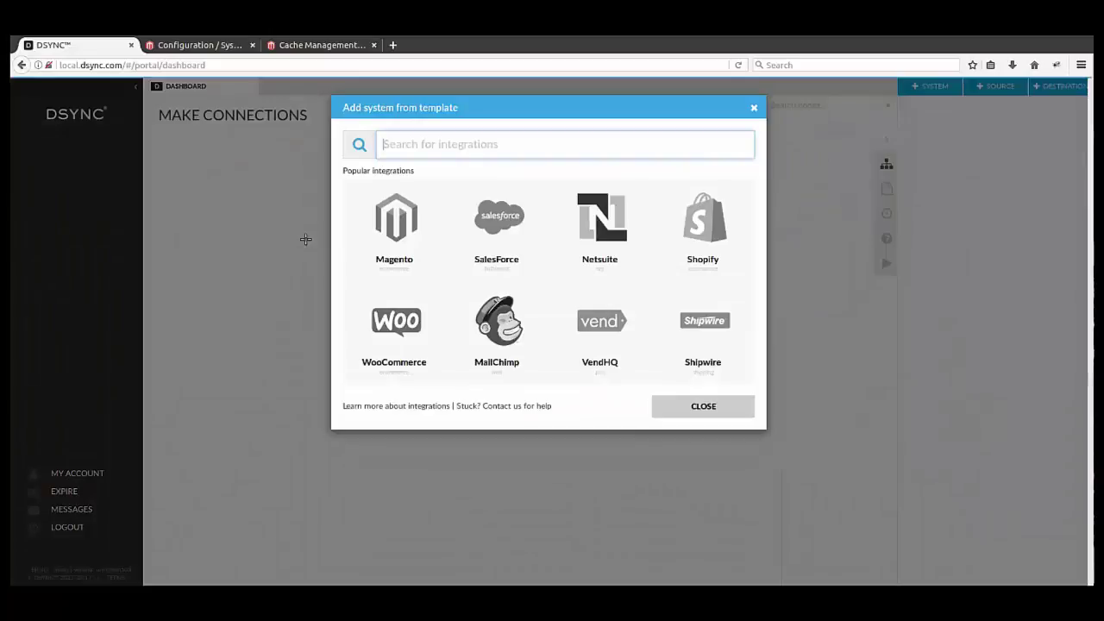
type("m")
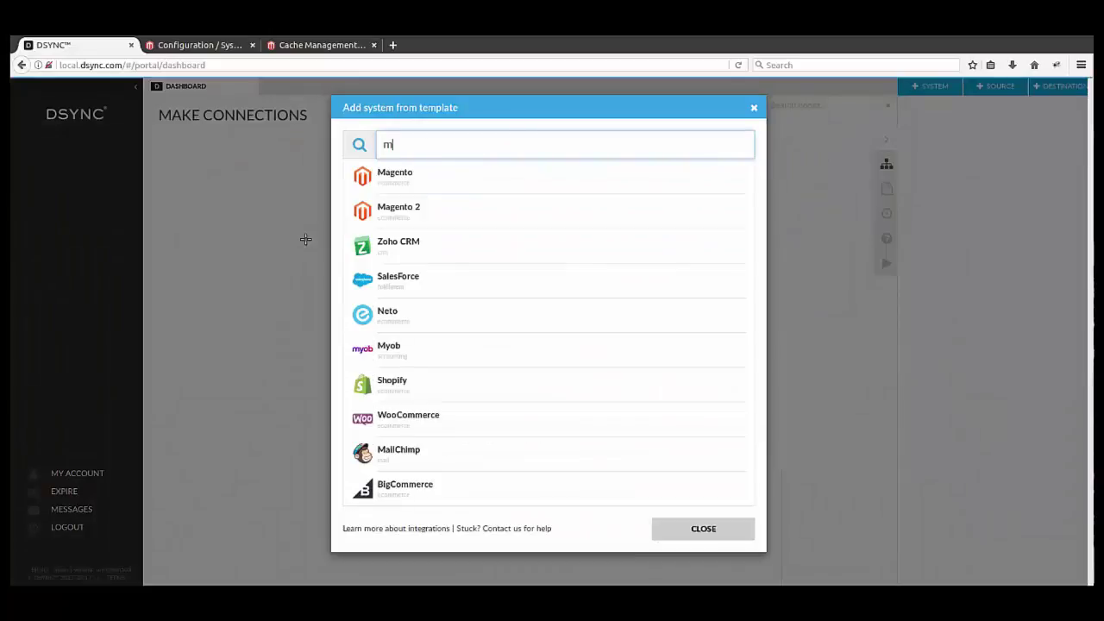
left_click(414, 175)
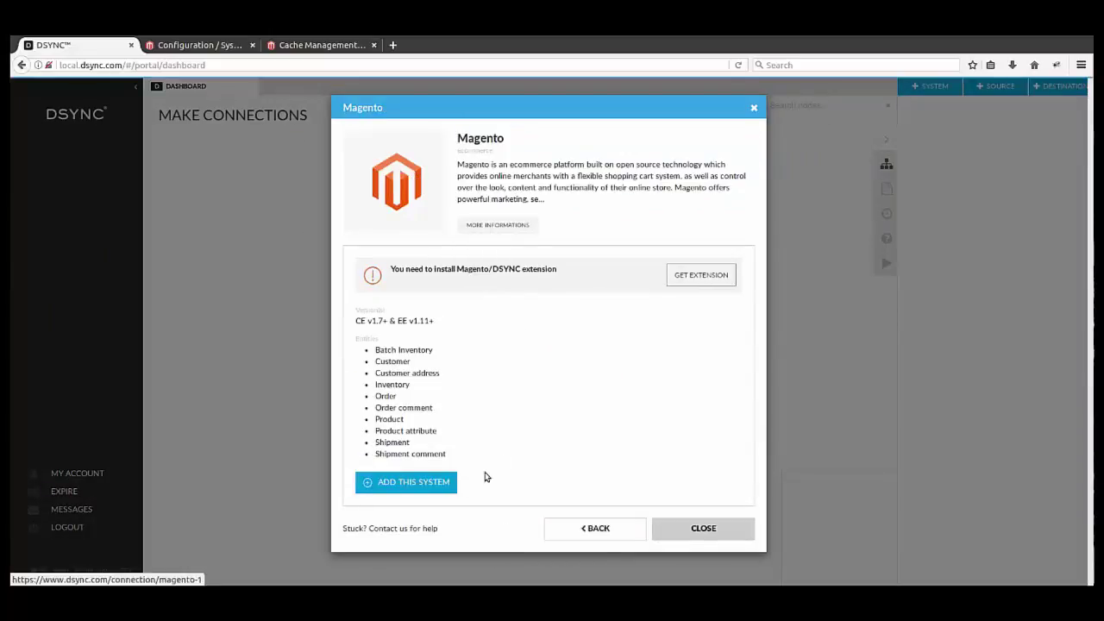
left_click(419, 483)
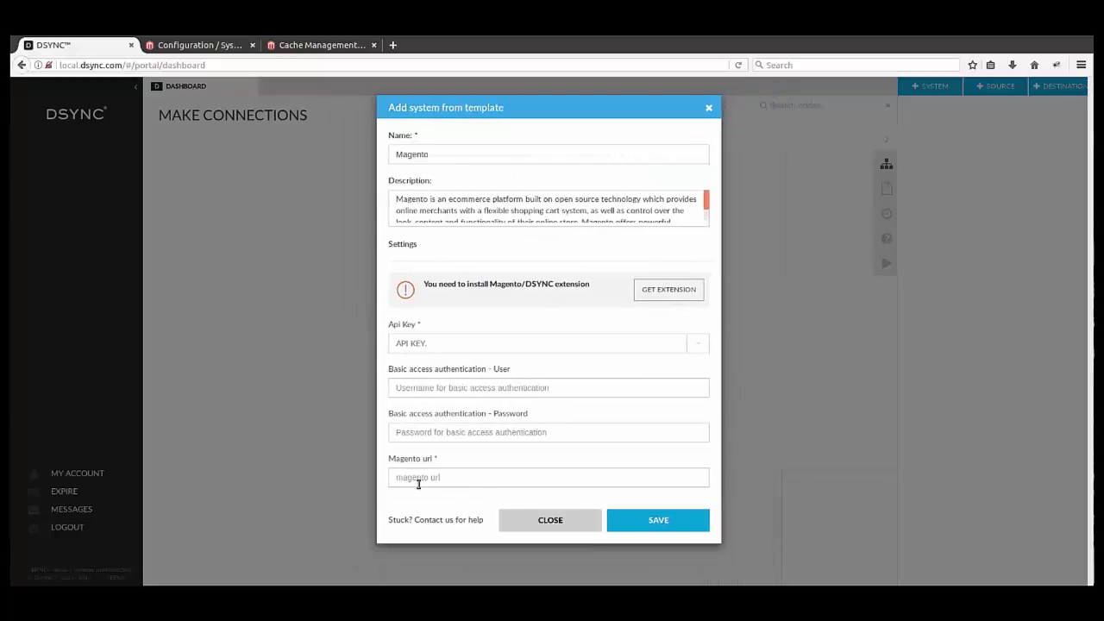
Save the Magento system with the Magento 1 API key and the store URL local.connector.com/magento1-1, and reposition its node on the canvas
left_click(500, 345)
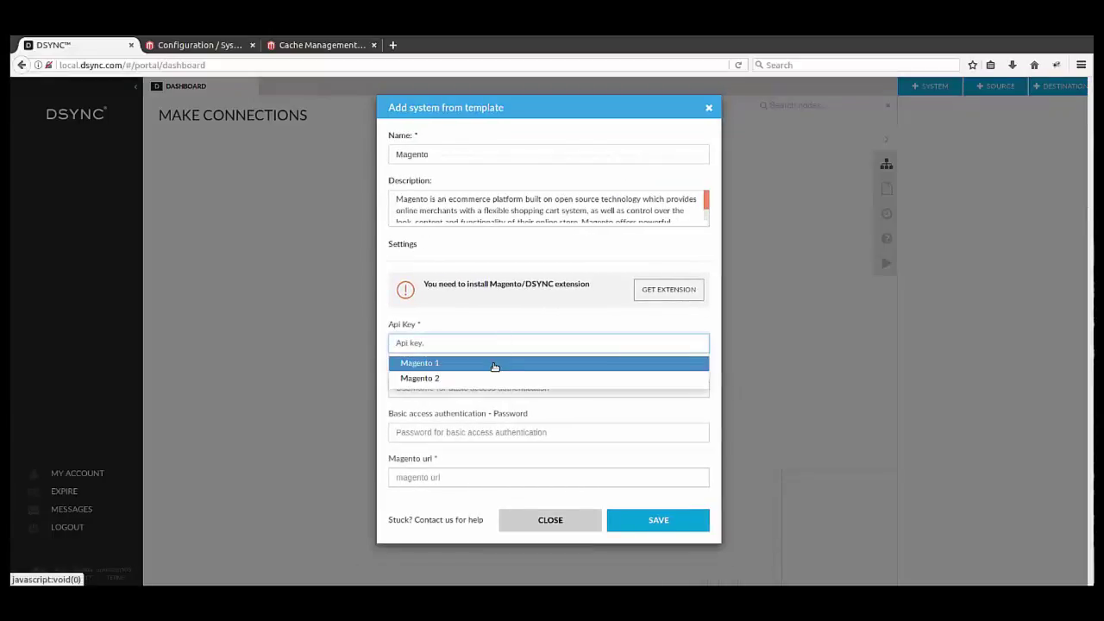
left_click(494, 363)
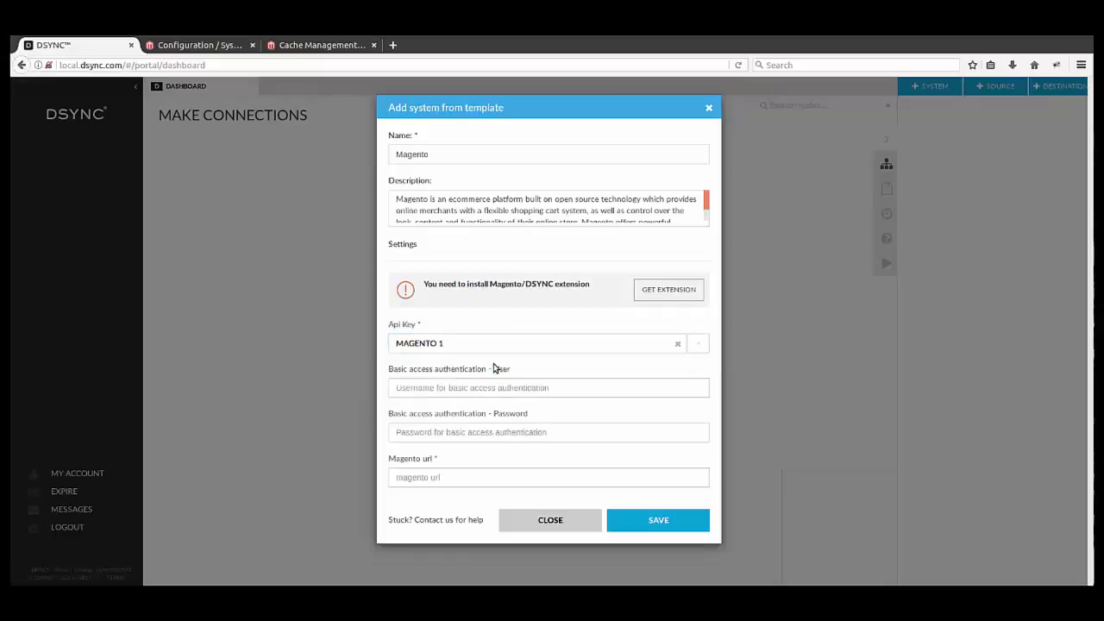
left_click(480, 480)
left_click(235, 46)
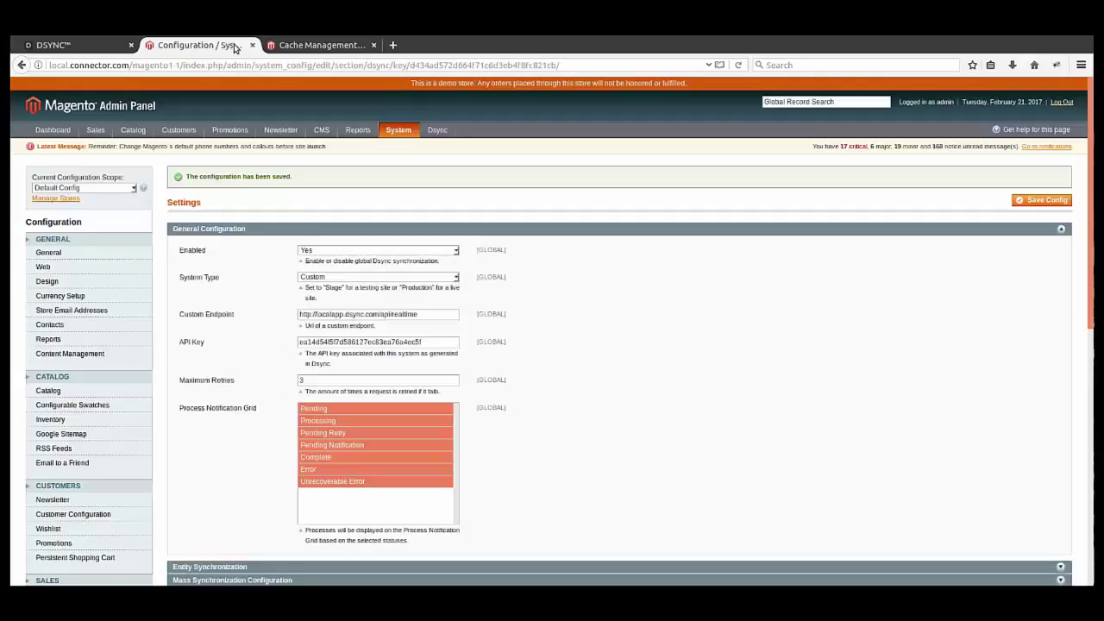
left_click_drag(181, 65, 43, 59)
key("ctrl+c")
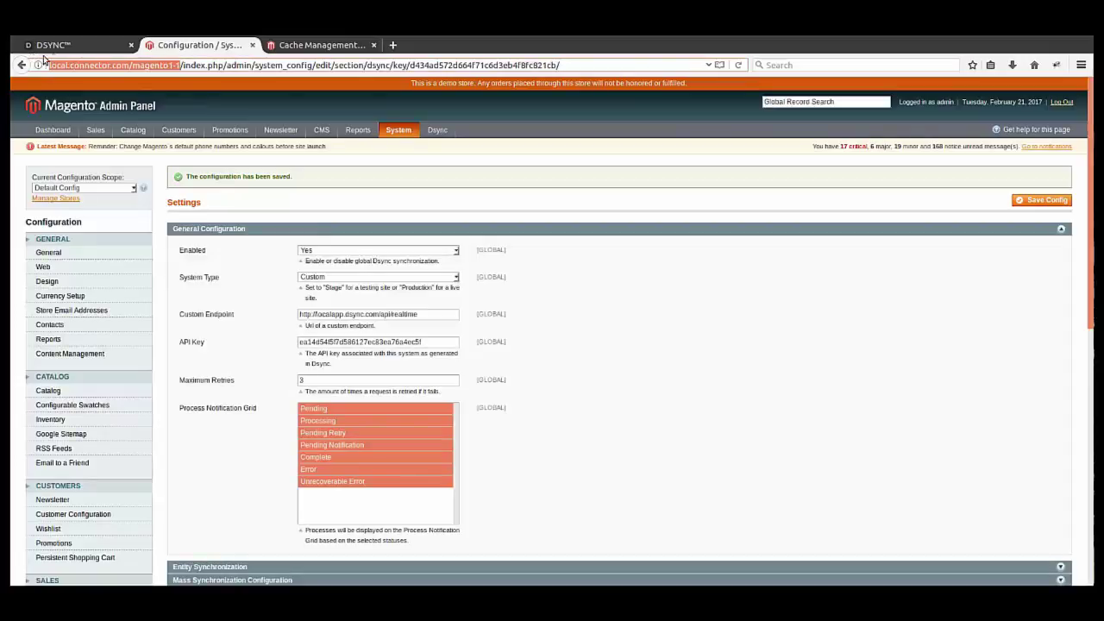
left_click(54, 45)
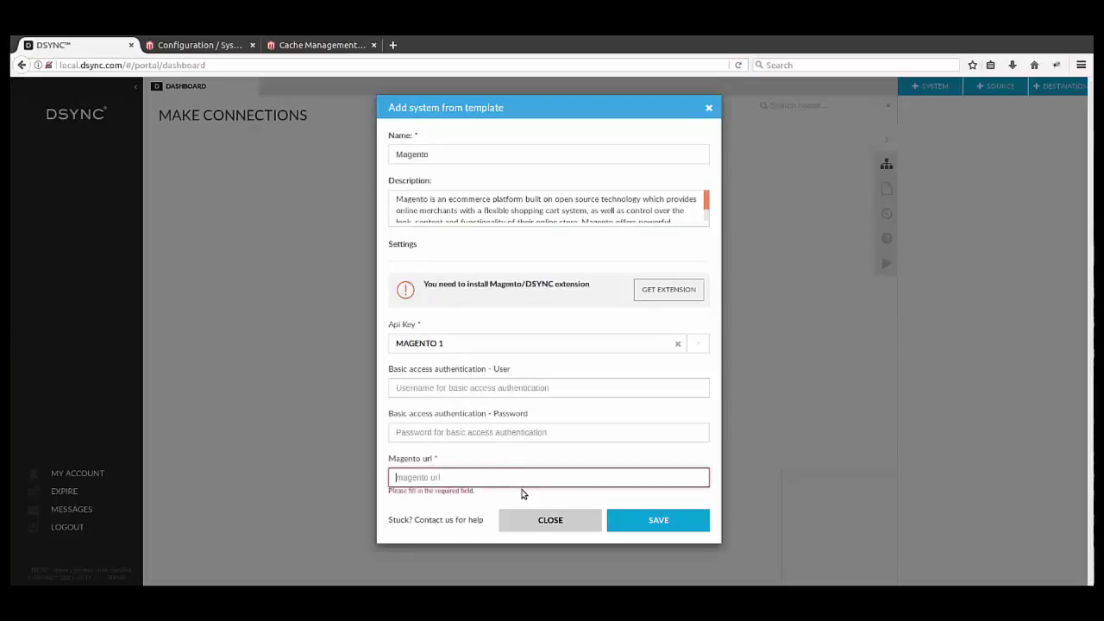
key("ctrl+v")
left_click(655, 520)
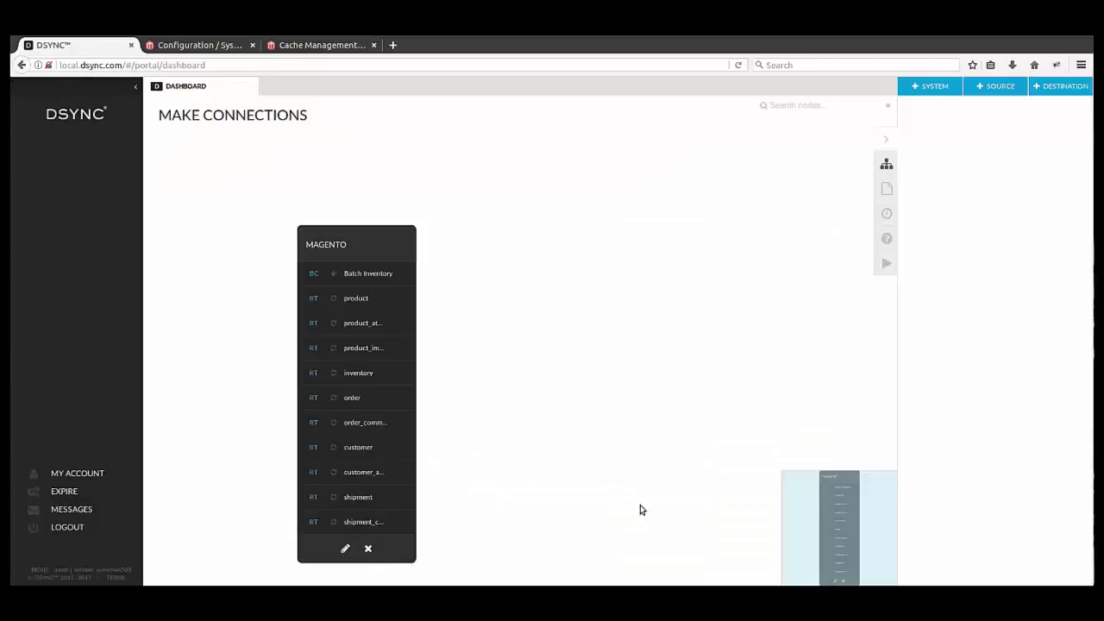
left_click_drag(362, 247, 334, 216)
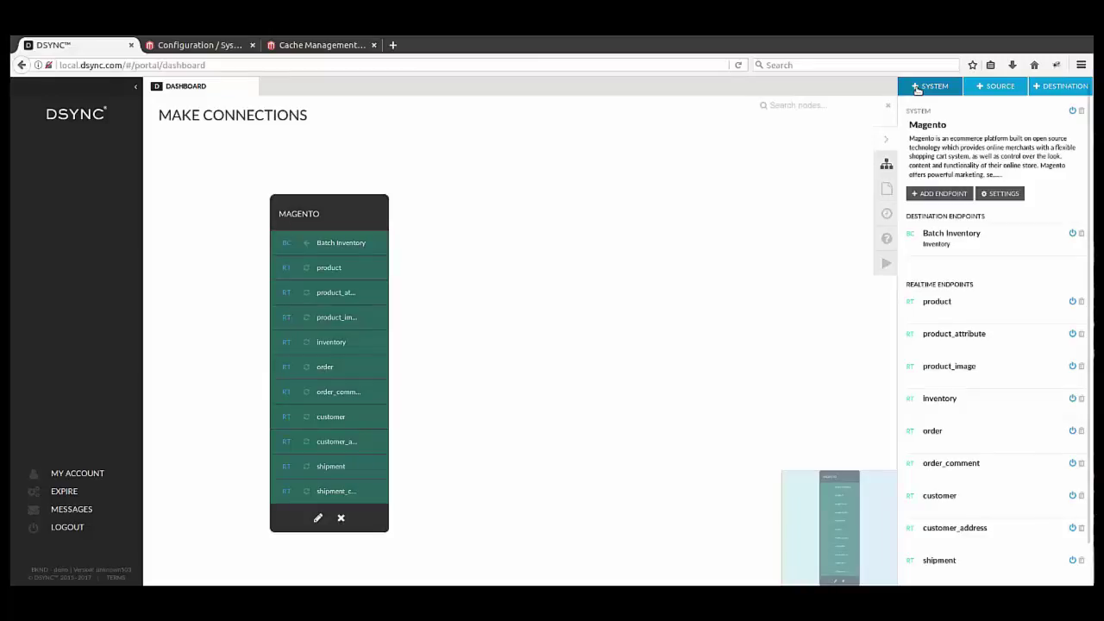
Start adding another system to the dashboard from the Magento 2 template
left_click(917, 90)
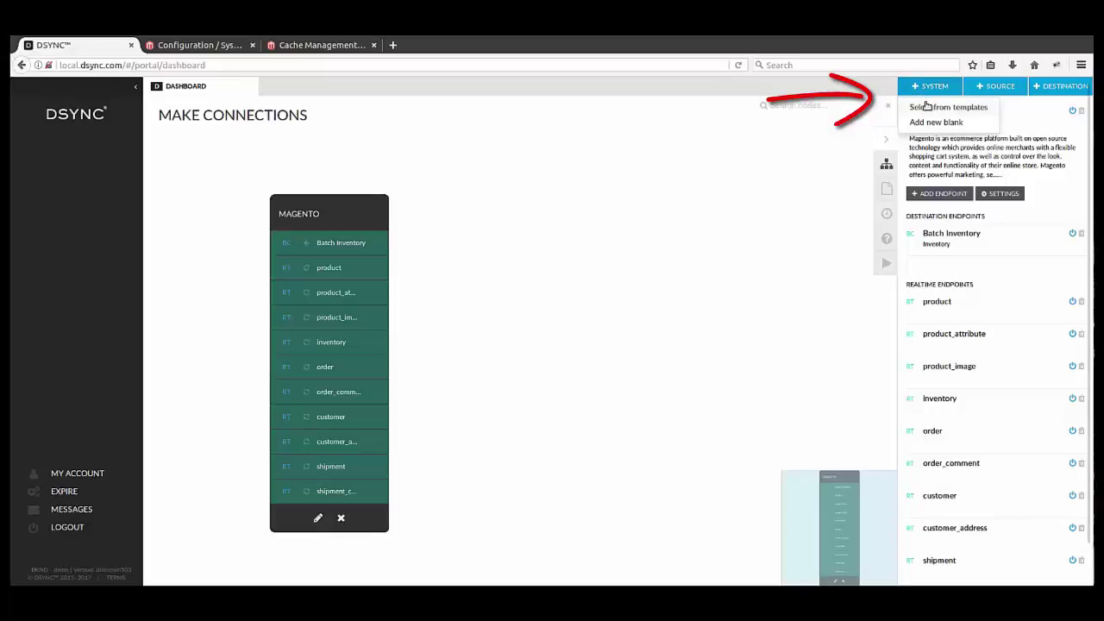
left_click(927, 120)
left_click(661, 234)
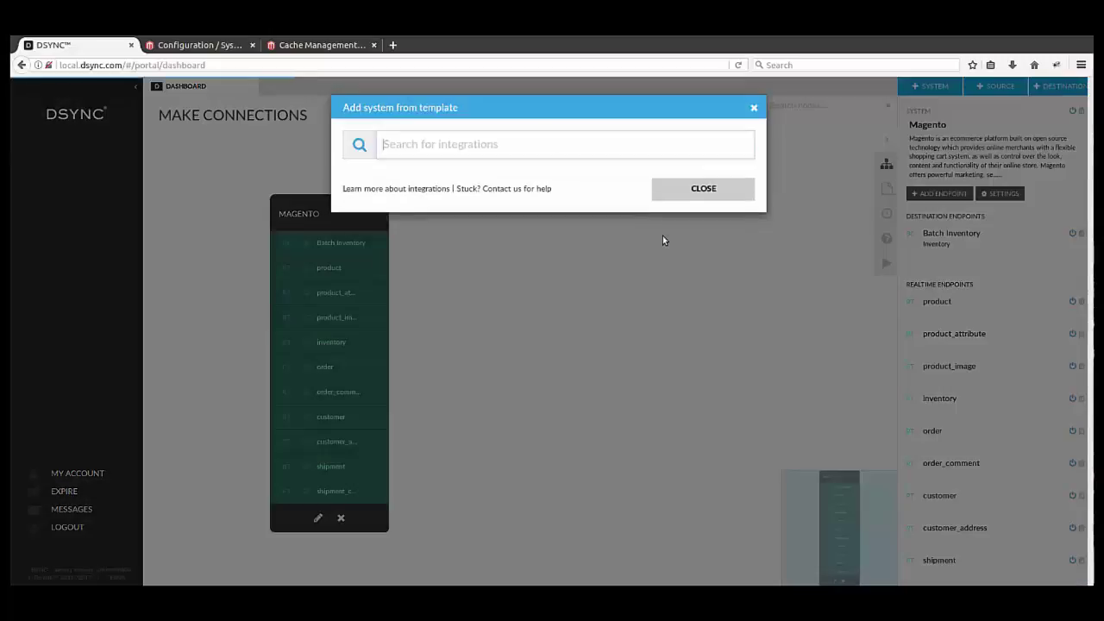
type("mage")
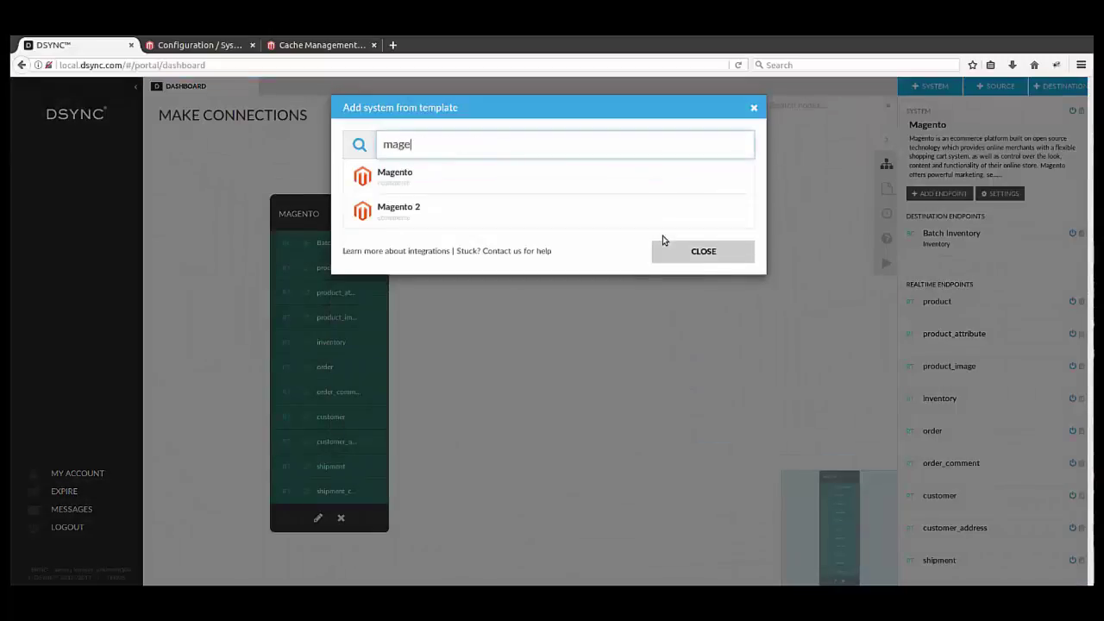
left_click(398, 214)
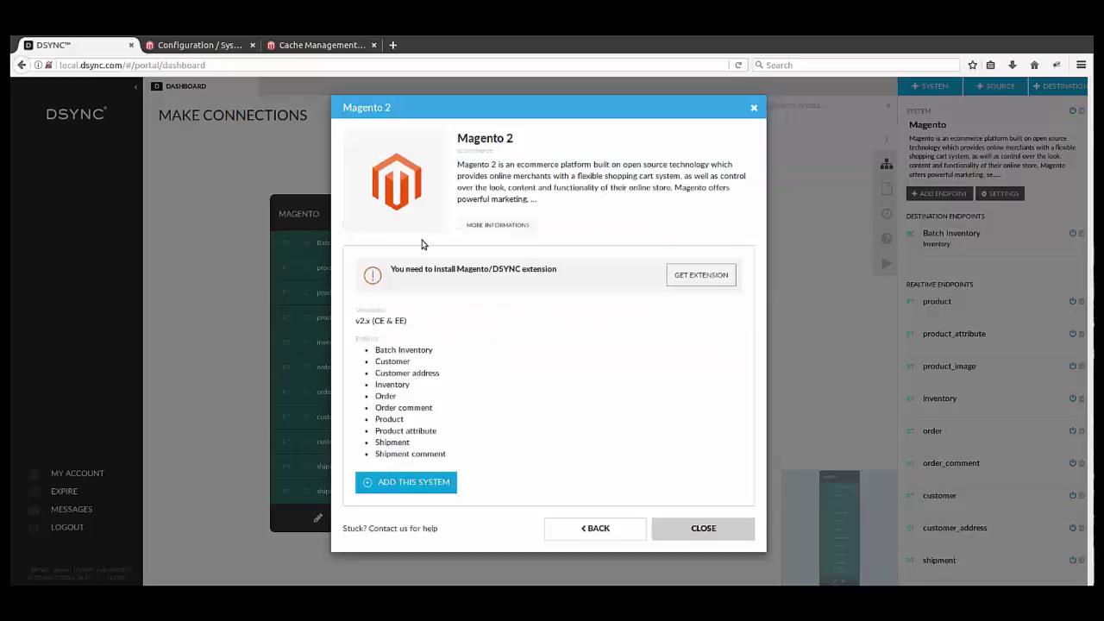
left_click(436, 482)
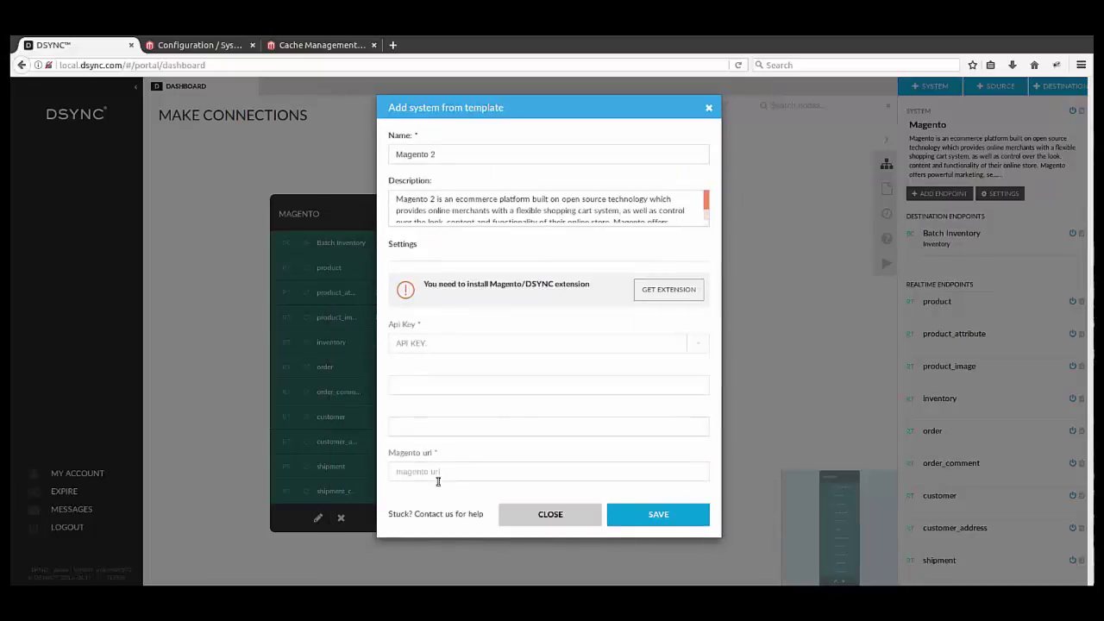
left_click(698, 342)
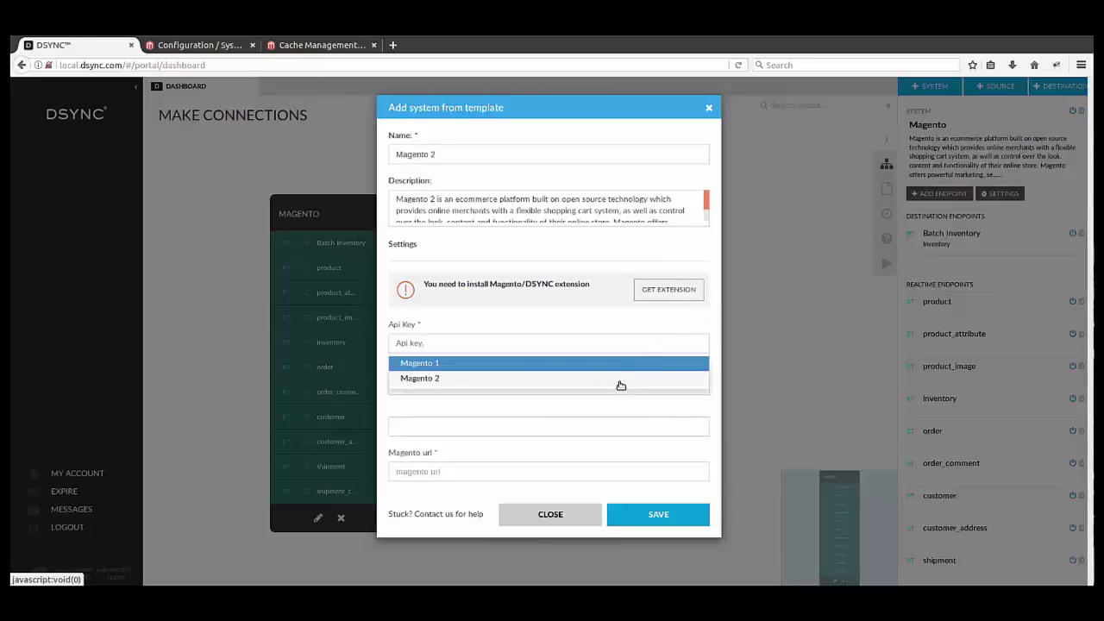
left_click(619, 381)
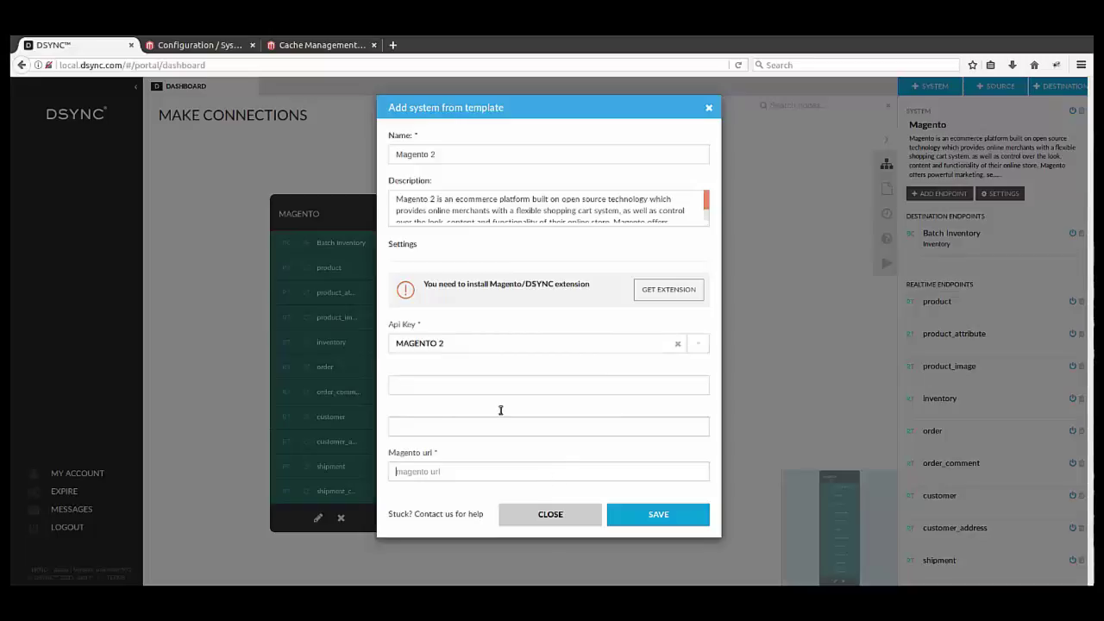
left_click(285, 51)
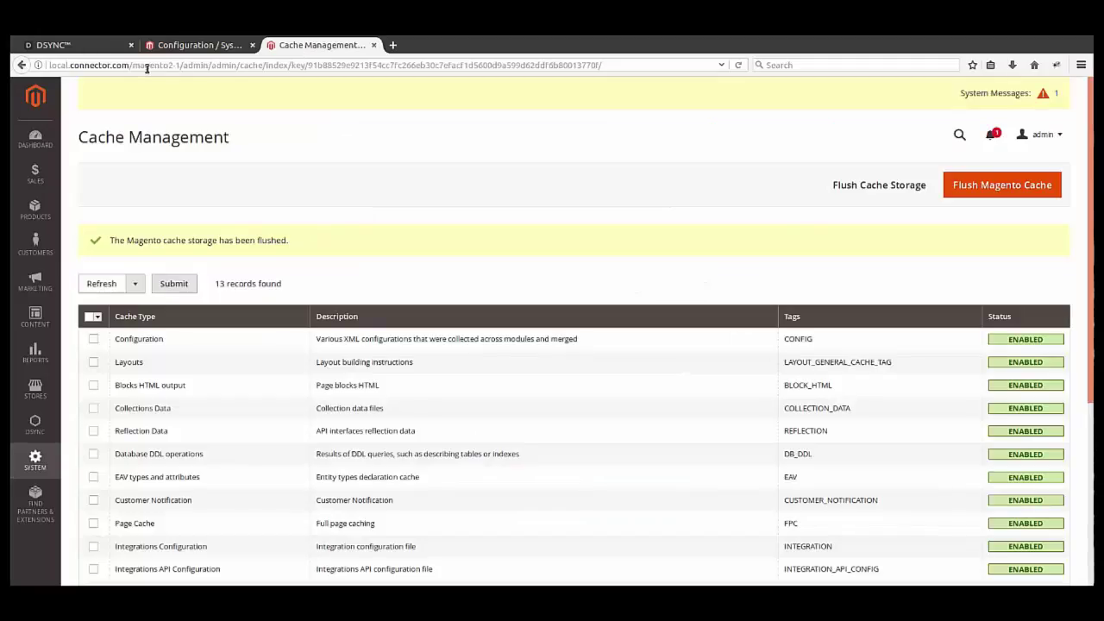
left_click_drag(180, 66, 24, 66)
key("ctrl+c")
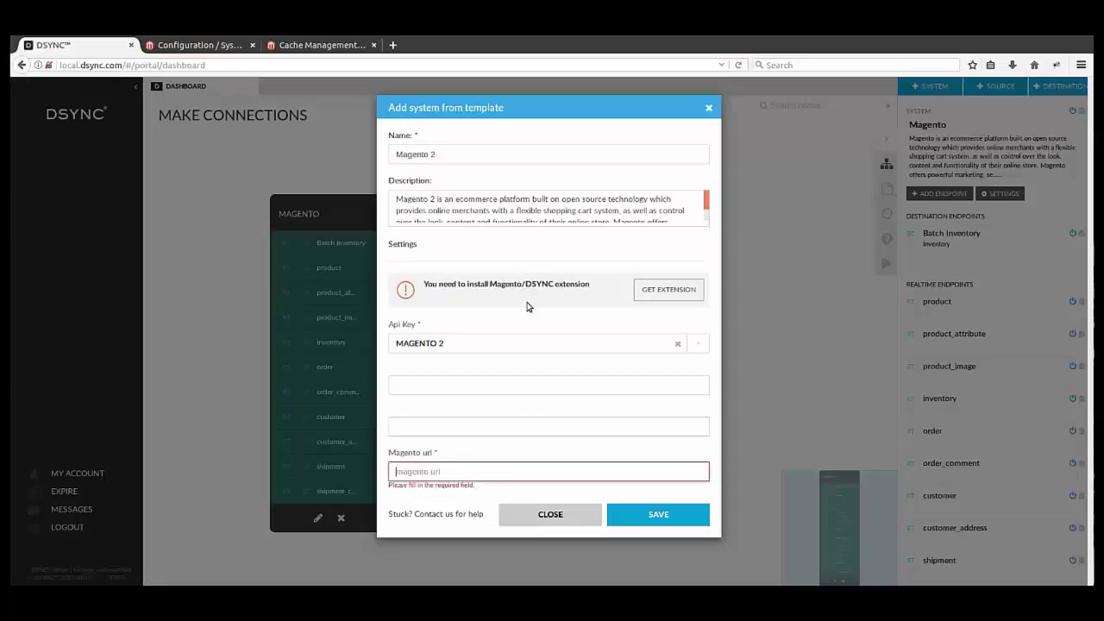
left_click(67, 47)
key("ctrl+v")
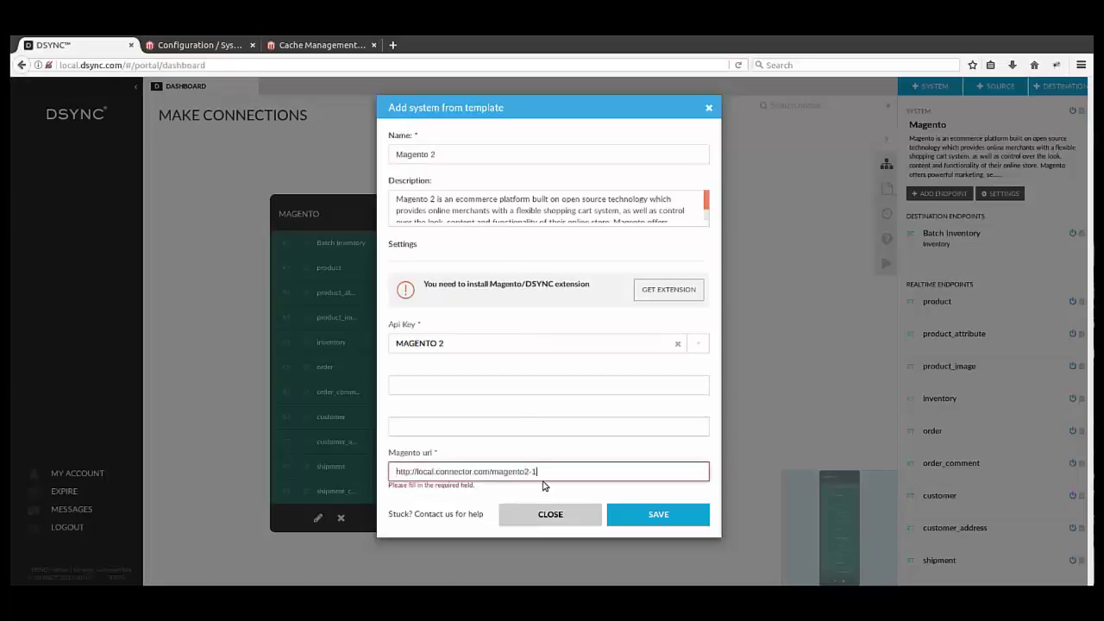
left_click(651, 516)
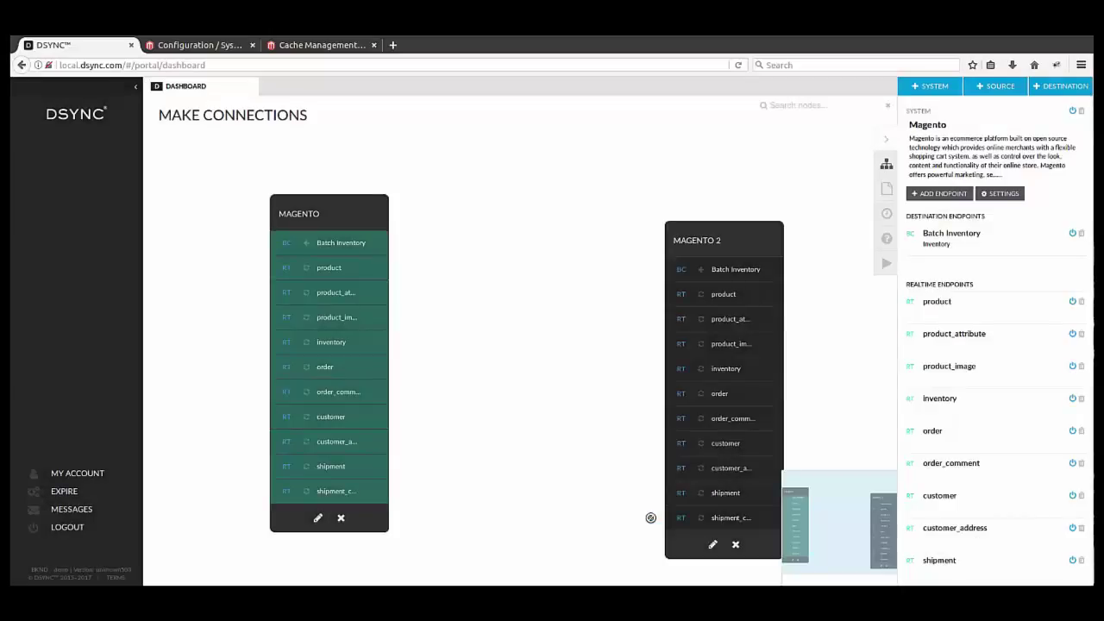
left_click_drag(714, 240, 599, 211)
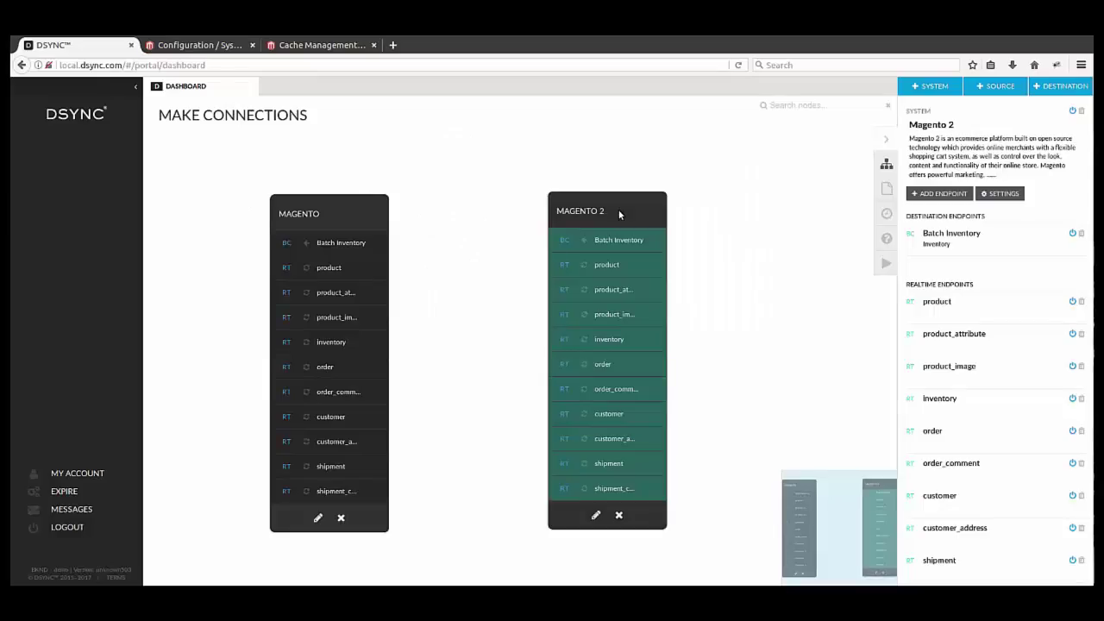
Create a relation from Magento's customer endpoint to Magento 2's customer endpoint as a realtime job named "customer job"
left_click(331, 417)
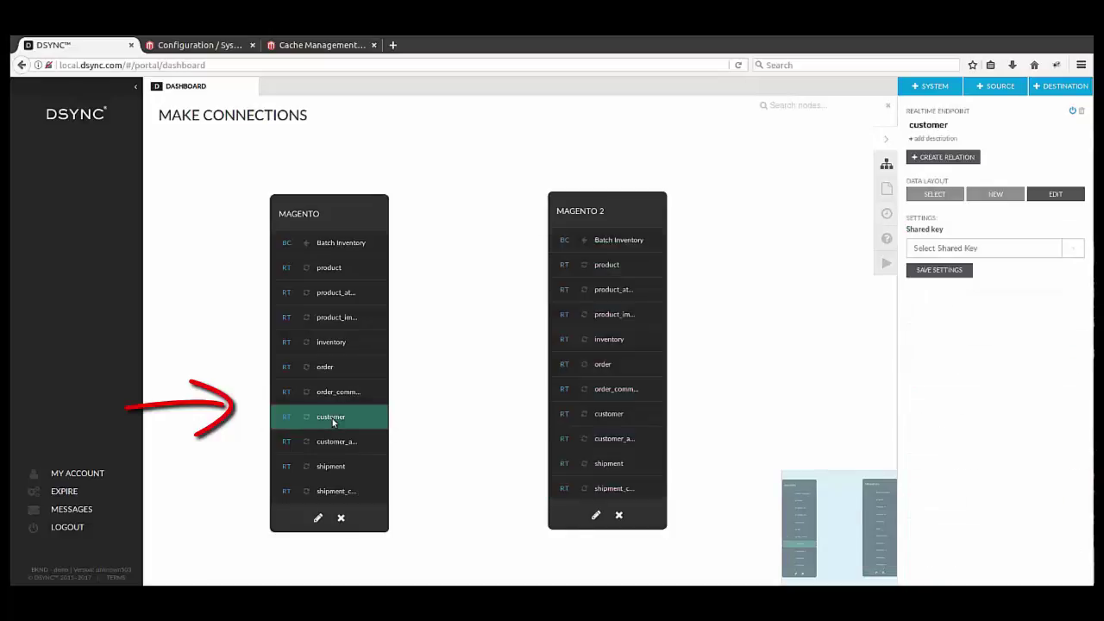
left_click(946, 159)
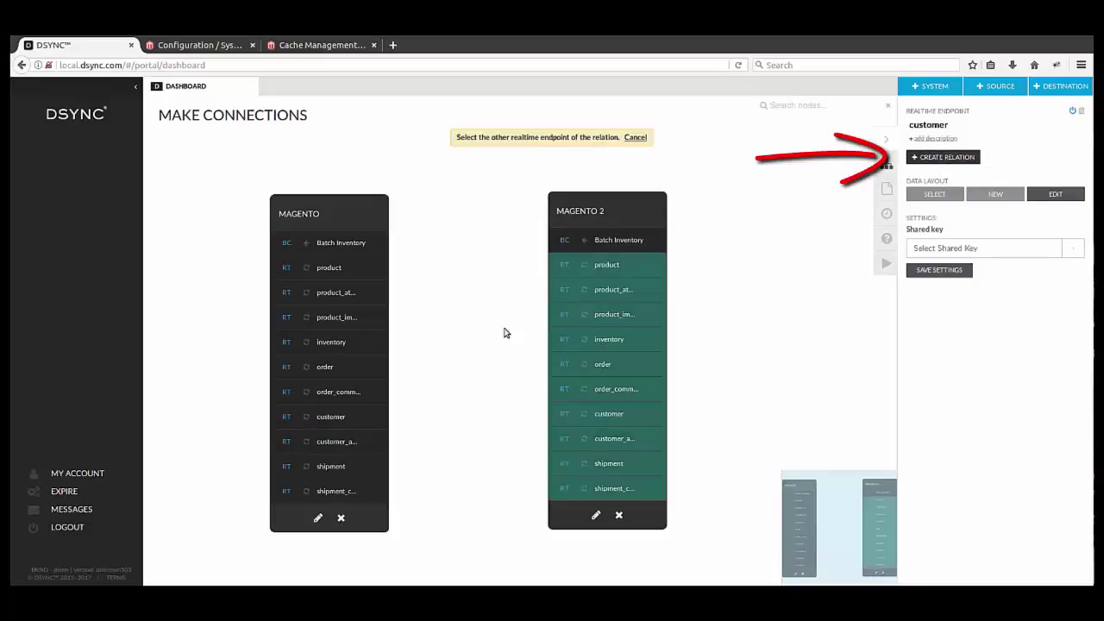
left_click(620, 418)
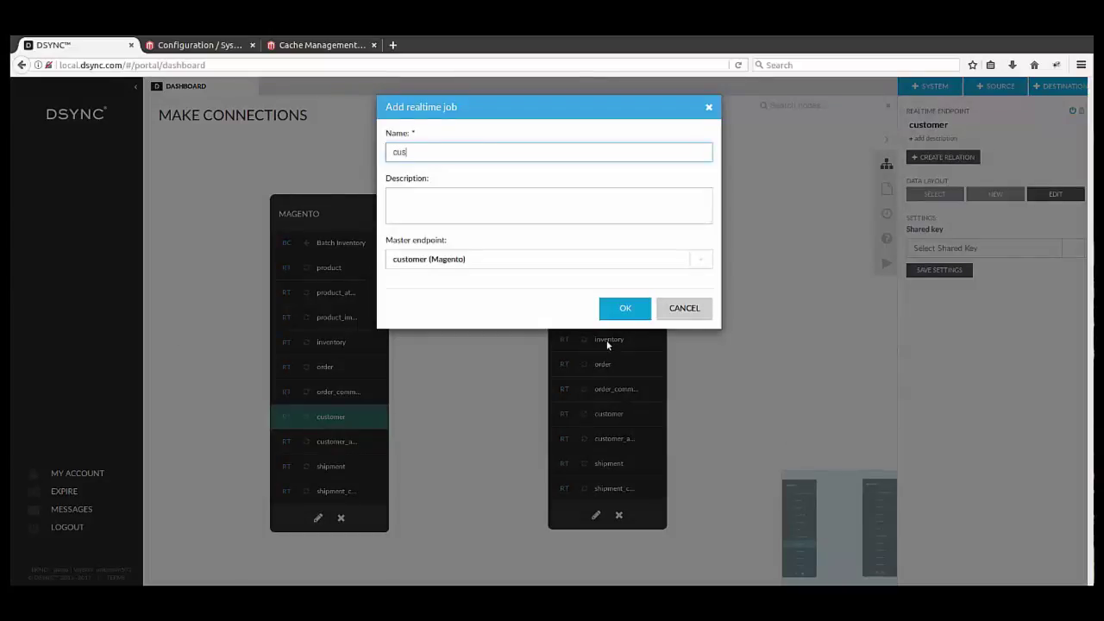
type("customer job")
left_click(622, 310)
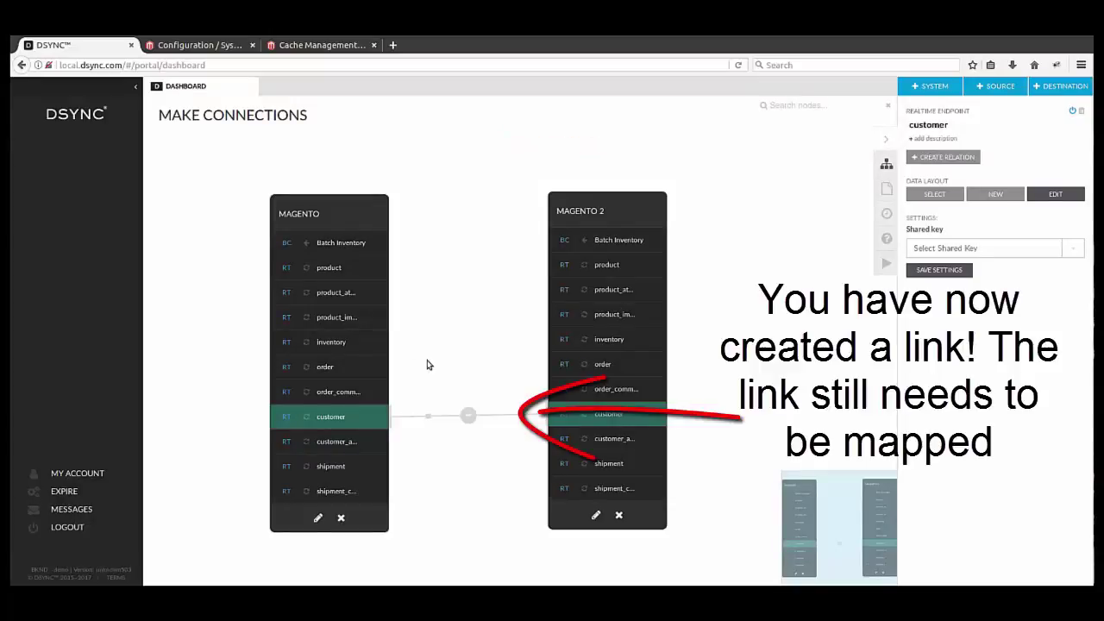
Create a new map named "m1 <> m2 customer map" for the relation between the two customer endpoints
left_click(507, 417)
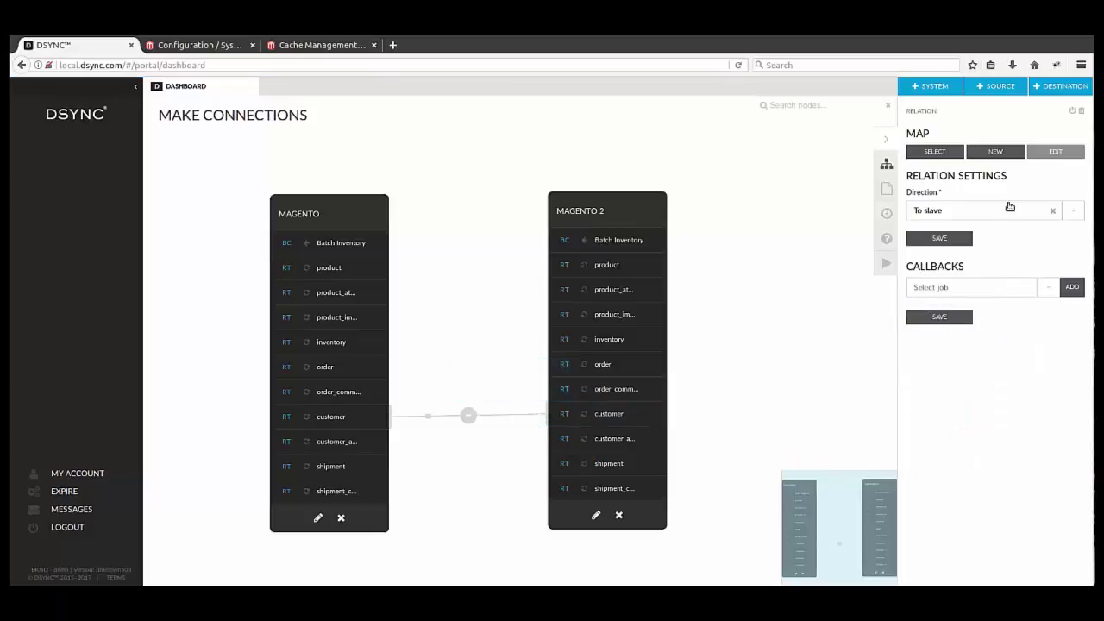
left_click(998, 152)
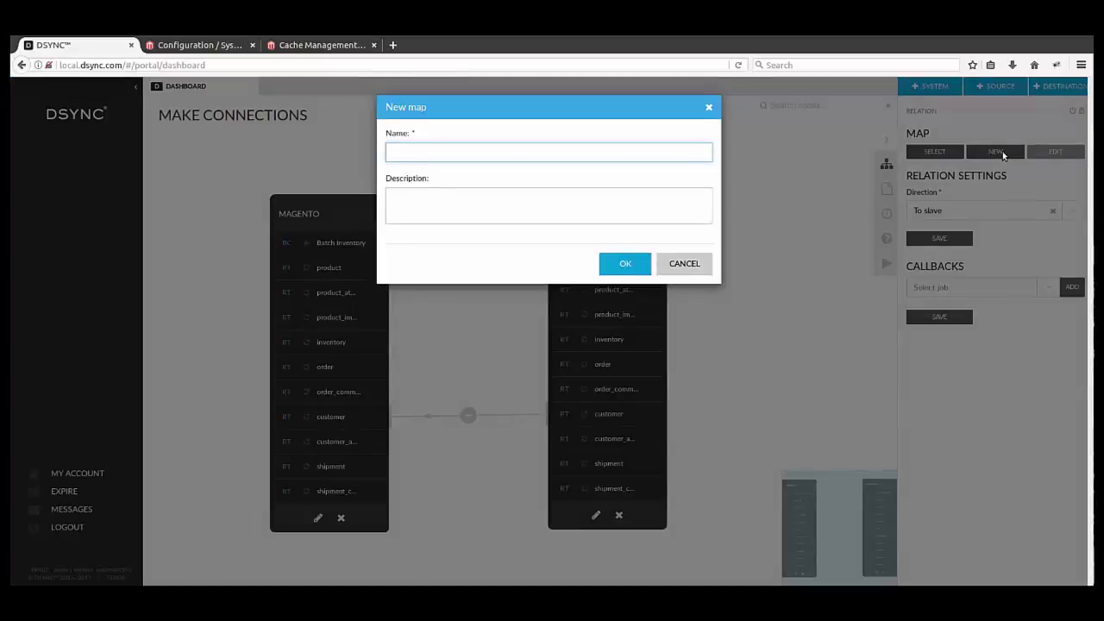
type("m1 <")
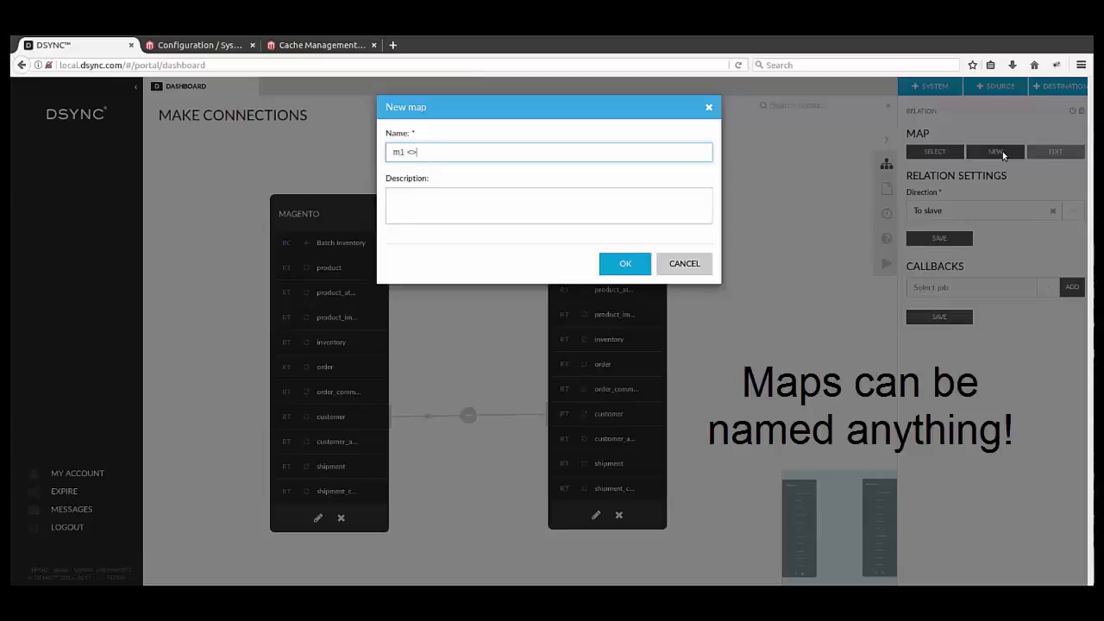
type("> m2 customer map")
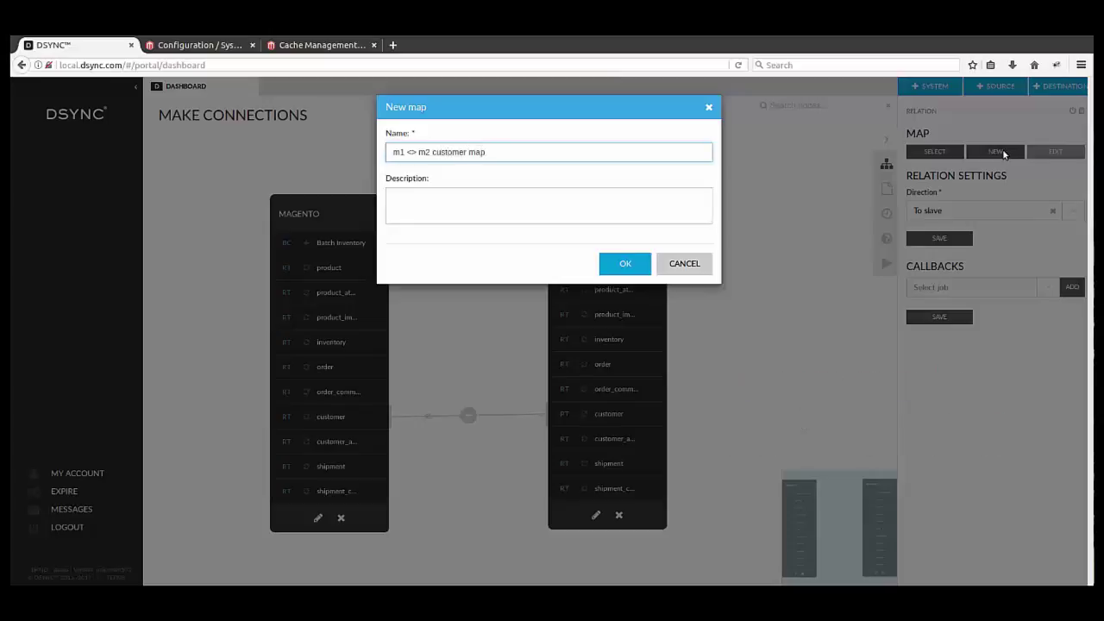
left_click(626, 268)
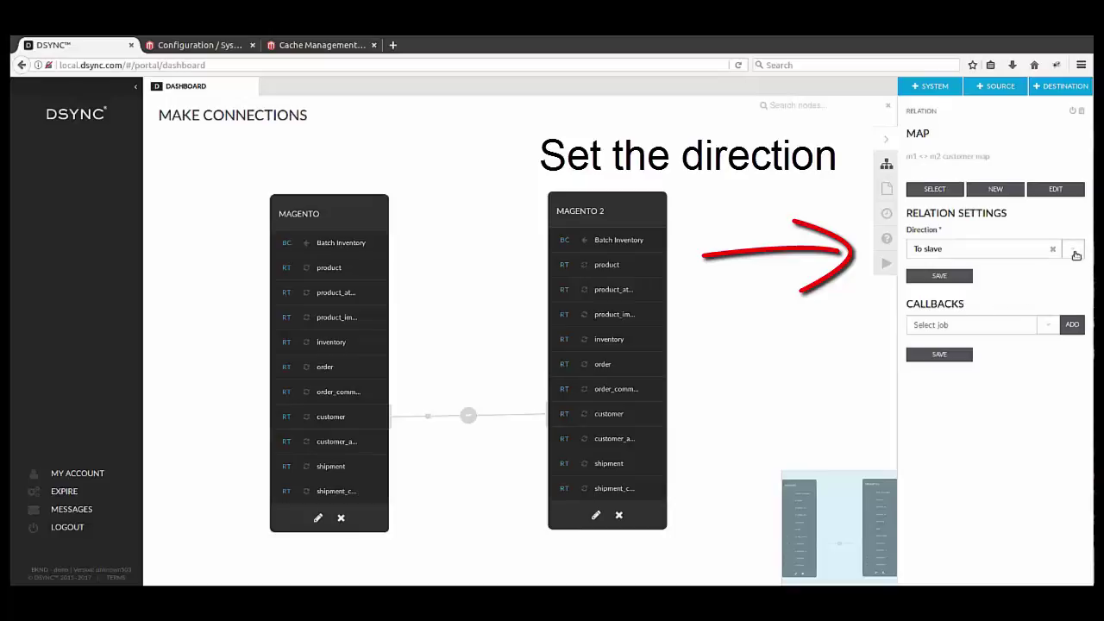
Set the customer relation's direction to Both and save the relation settings
left_click(1072, 249)
left_click(982, 299)
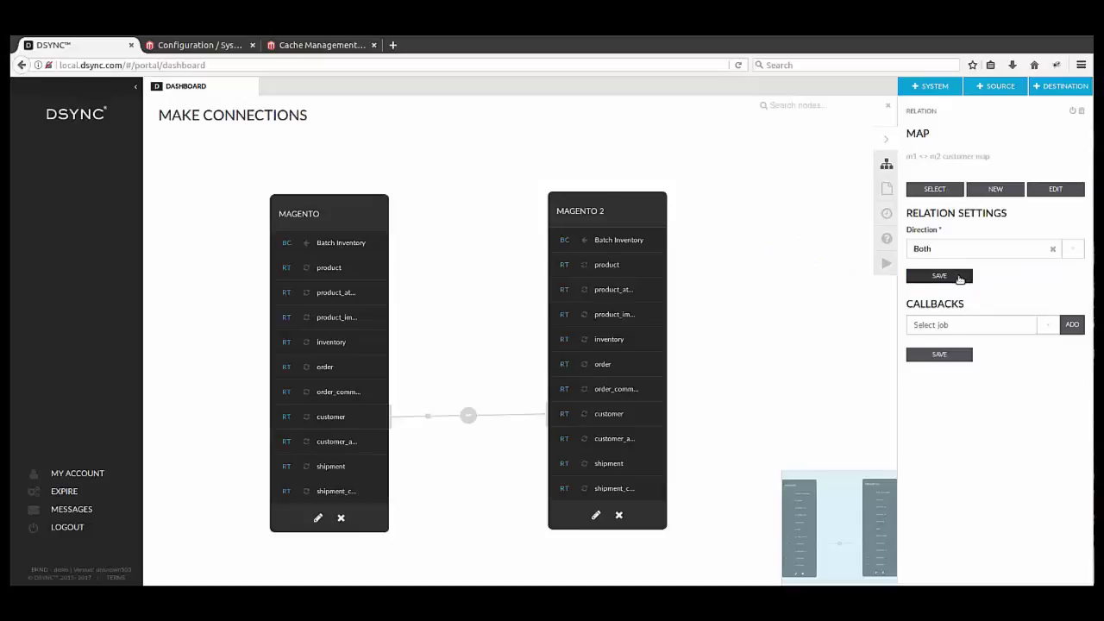
left_click(959, 279)
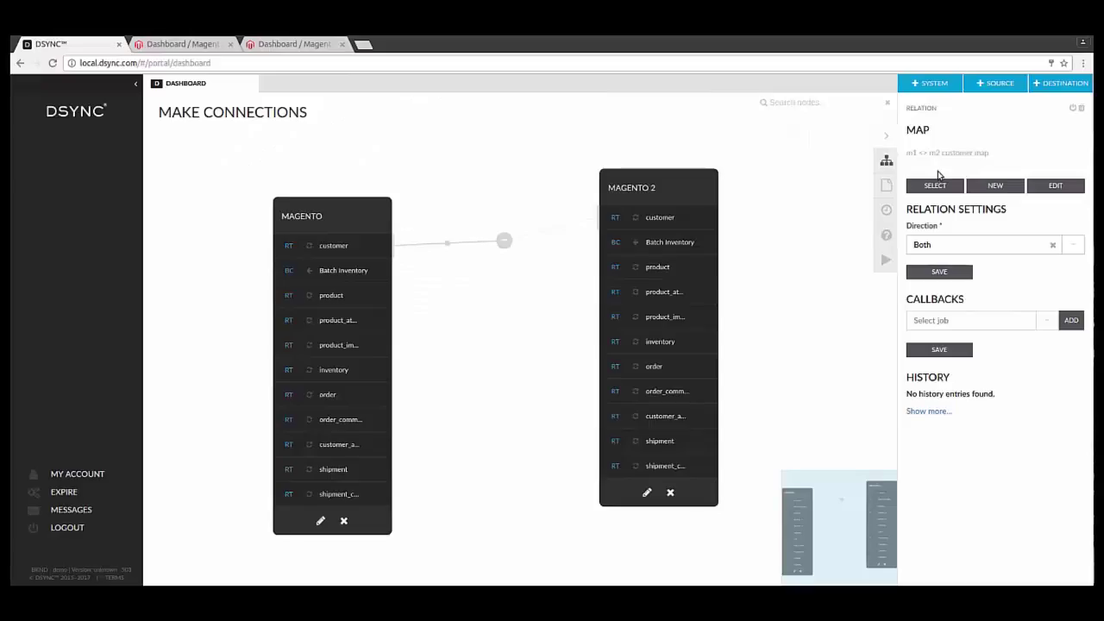
Edit the customer map and add the fields website_id, group_id, firstname, lastname and email to the website_id row
left_click(1070, 188)
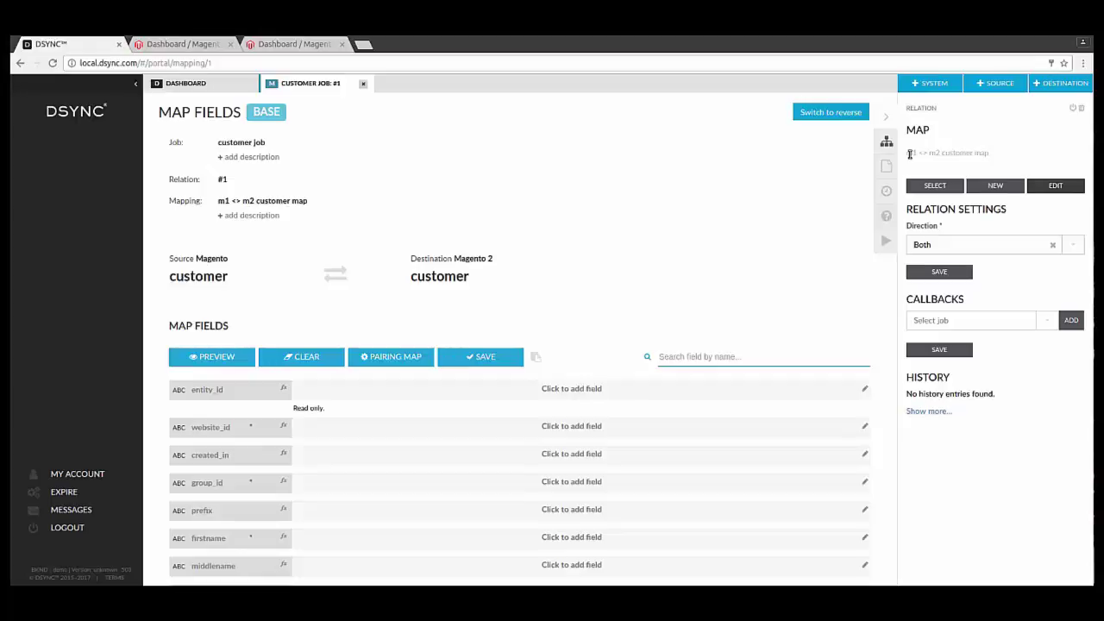
left_click(317, 434)
left_click(379, 296)
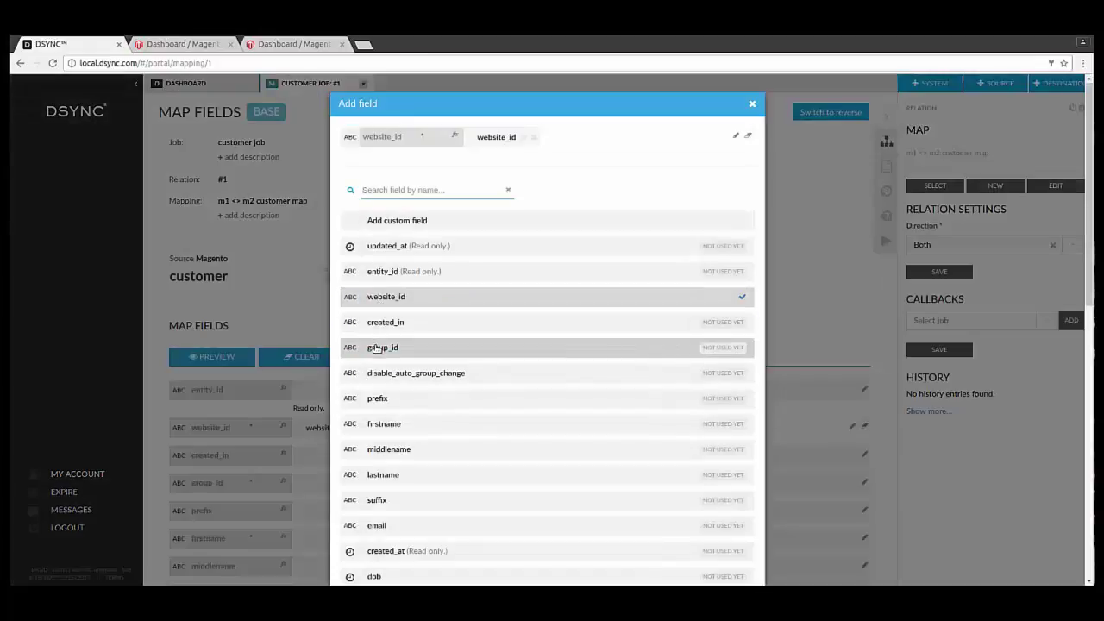
left_click(377, 348)
left_click(376, 425)
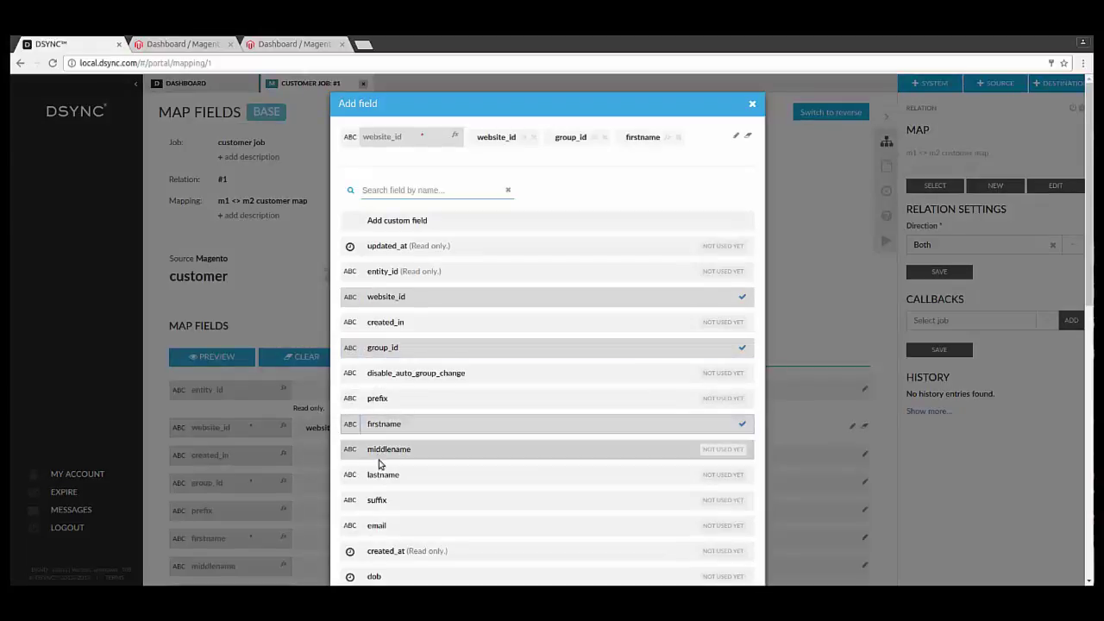
left_click(380, 474)
scroll(282, 447, "down", 1)
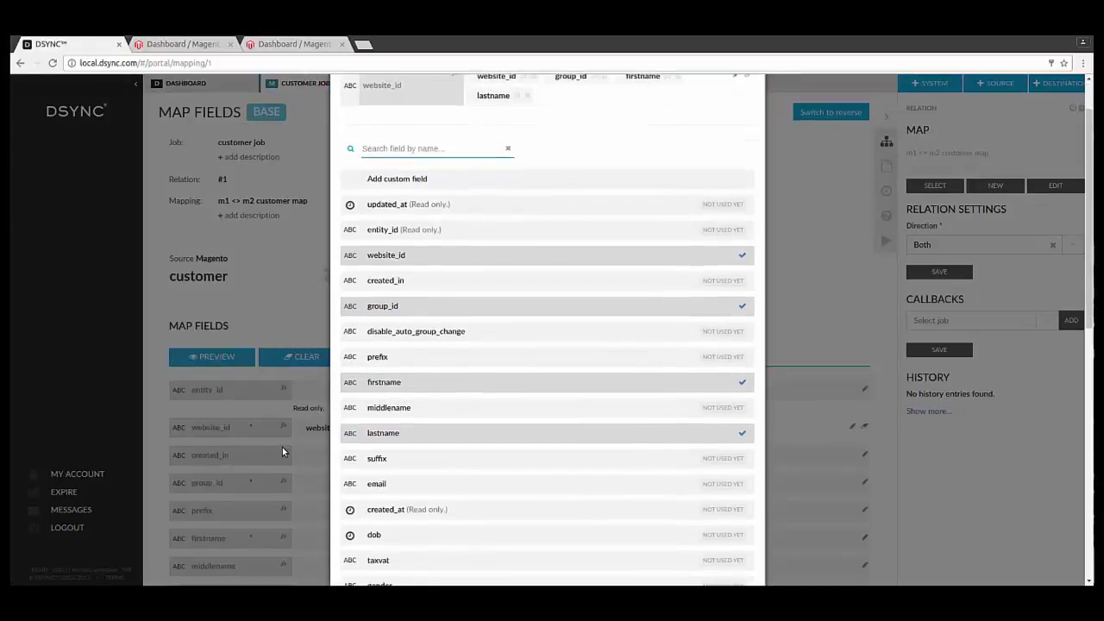
left_click(406, 483)
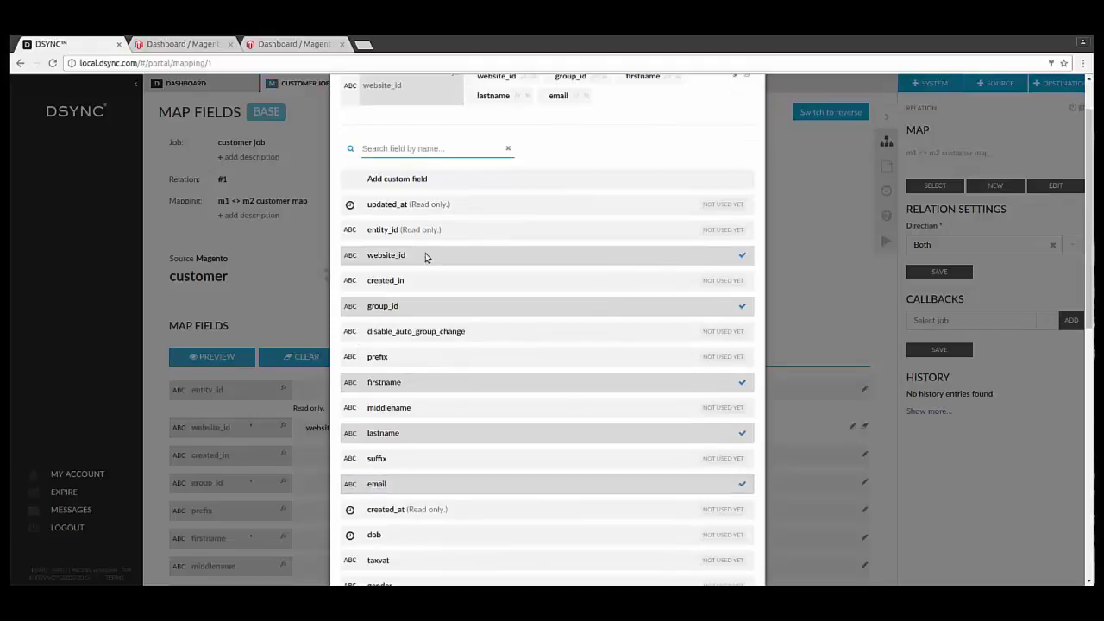
left_click(288, 239)
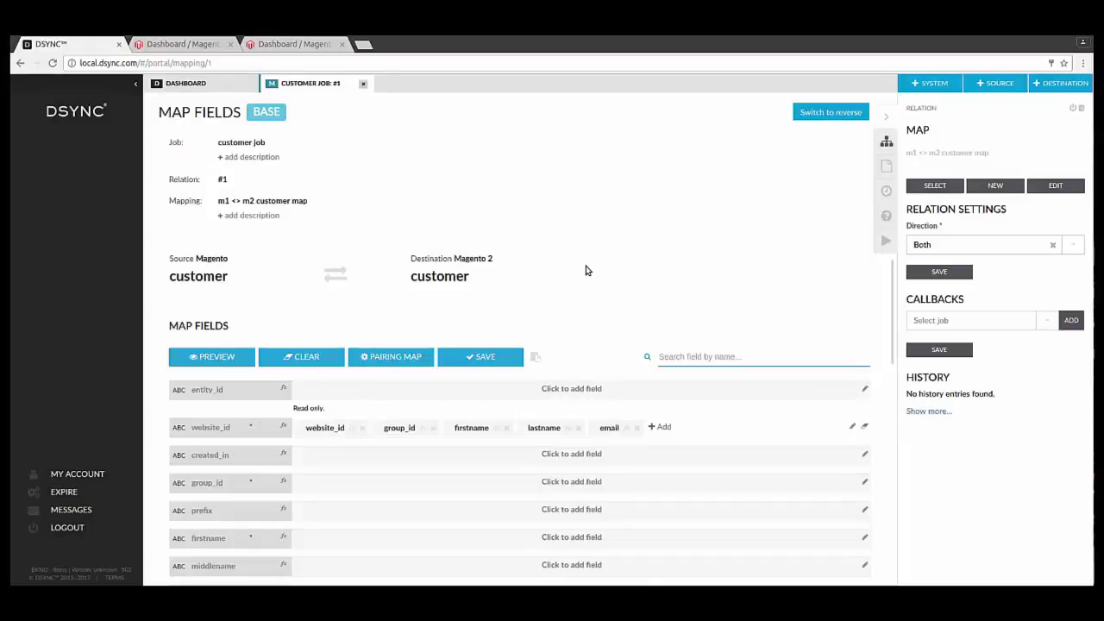
Move group_id, firstname, lastname and email from the website_id row to their matching rows, and save the base mapping
scroll(586, 271, "down", 3)
left_click_drag(406, 221, 326, 330)
left_click_drag(396, 221, 326, 385)
left_click_drag(393, 220, 355, 438)
scroll(521, 406, "down", 3)
scroll(520, 406, "up", 6)
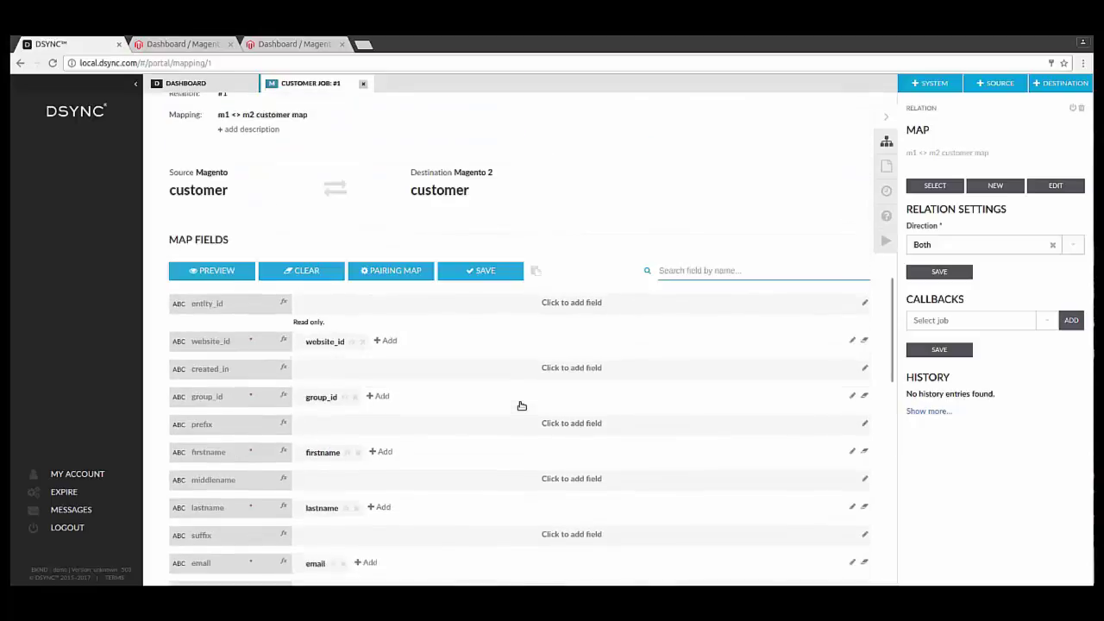
left_click(485, 285)
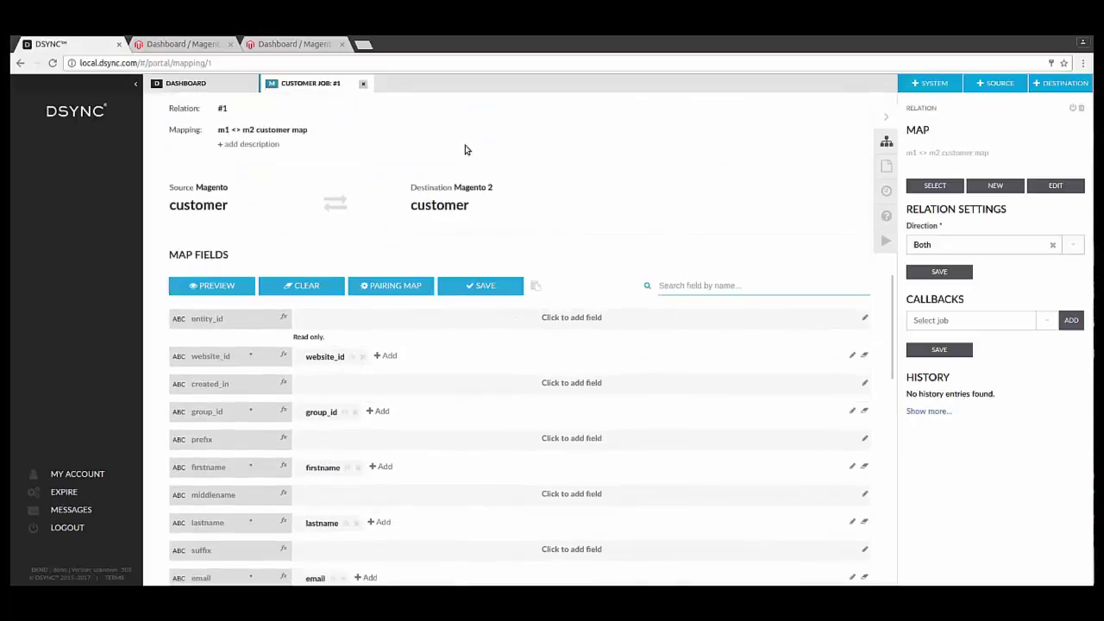
Switch to the reverse mapping from Magento 2 to Magento, generate its pairing map and save it
left_click(336, 205)
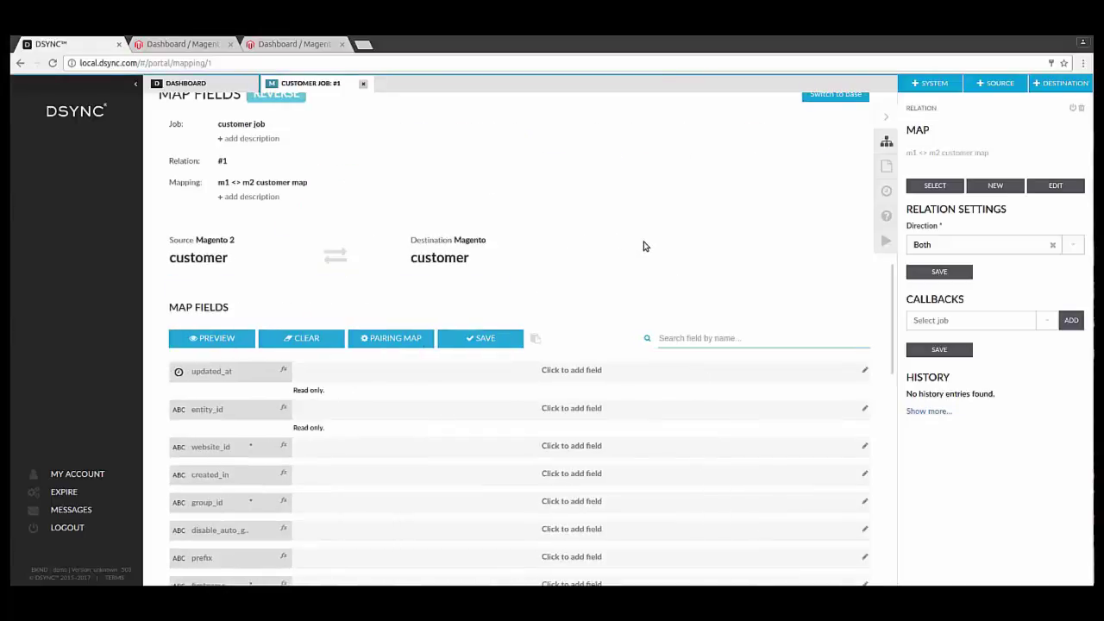
scroll(566, 269, "down", 2)
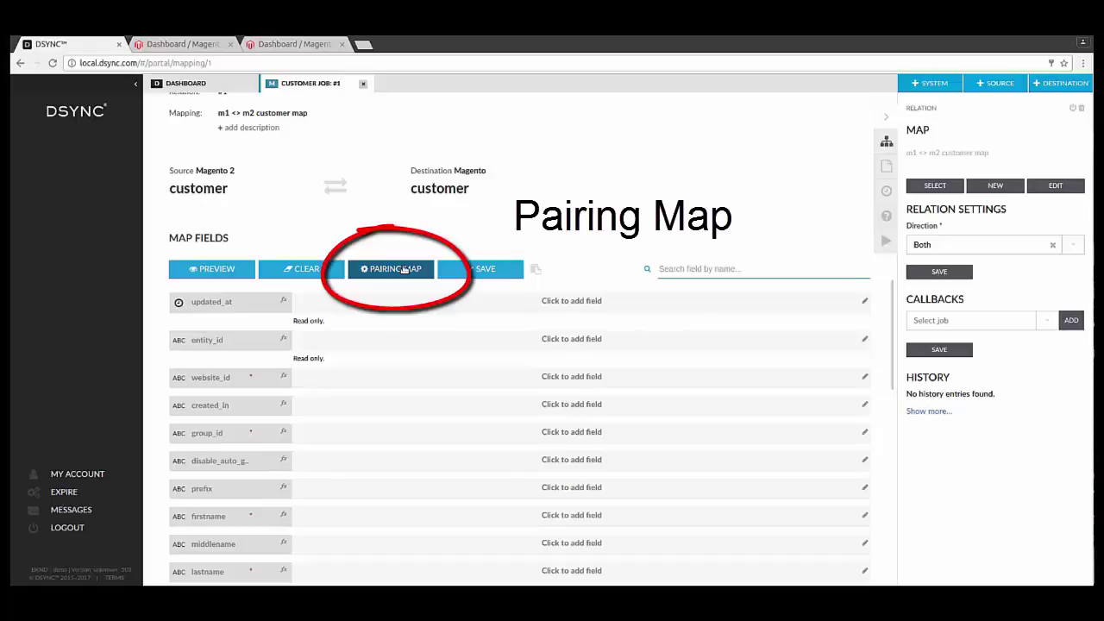
left_click(400, 269)
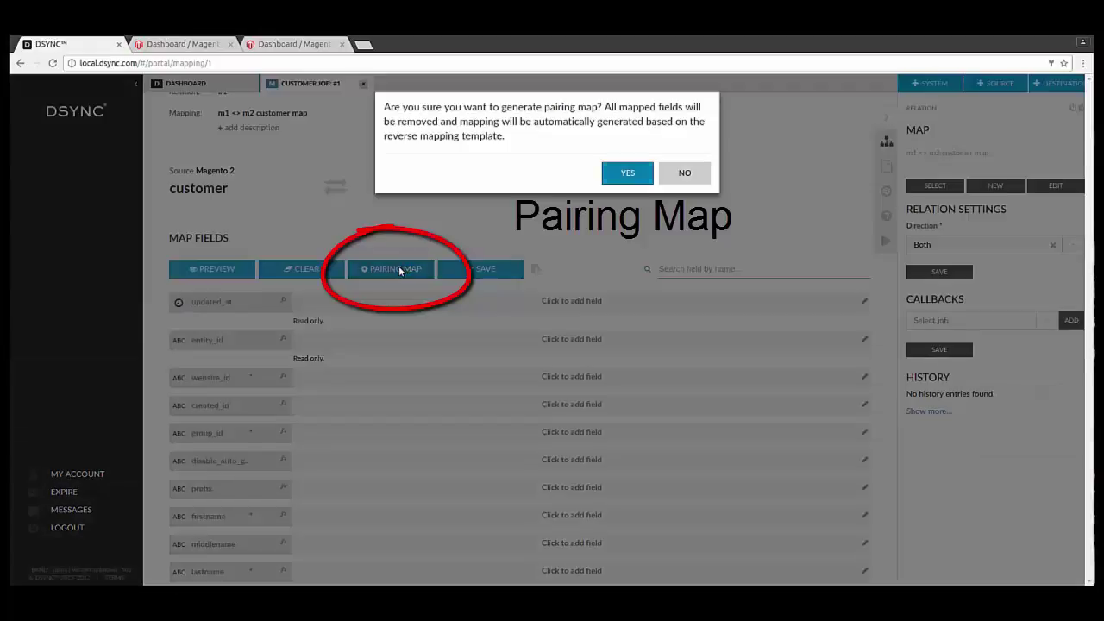
left_click(636, 176)
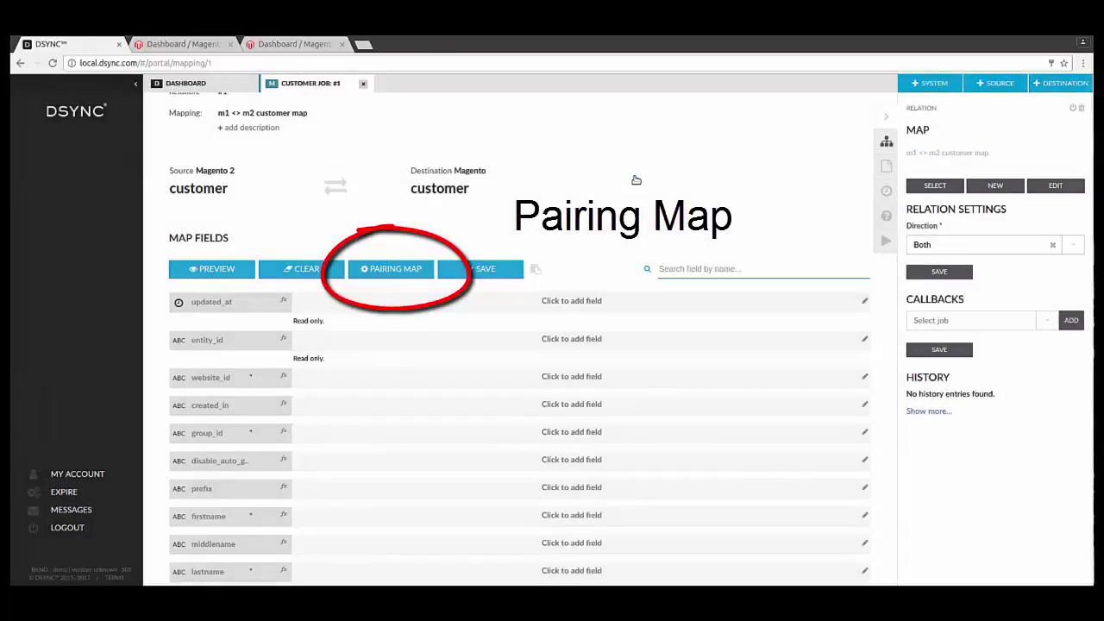
scroll(575, 172, "down", 3)
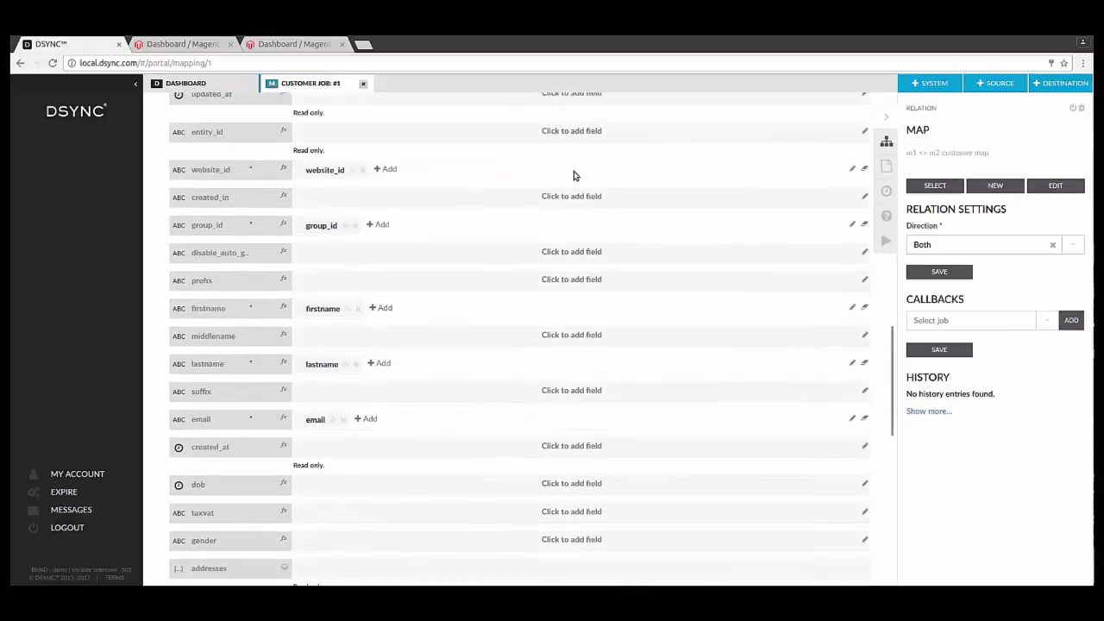
scroll(557, 174, "up", 3)
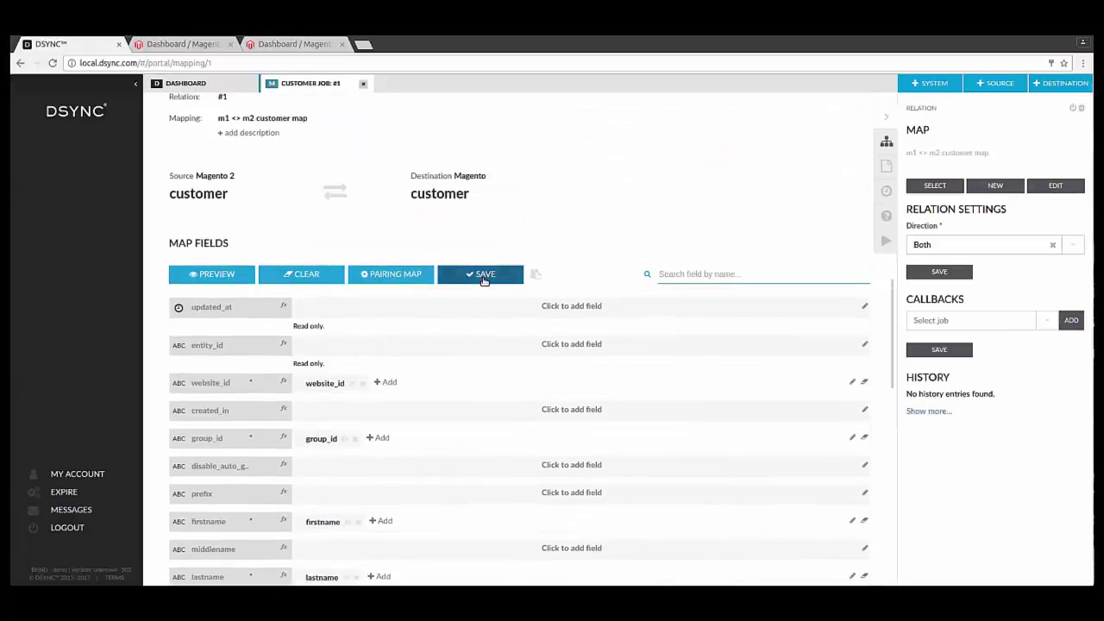
left_click(487, 274)
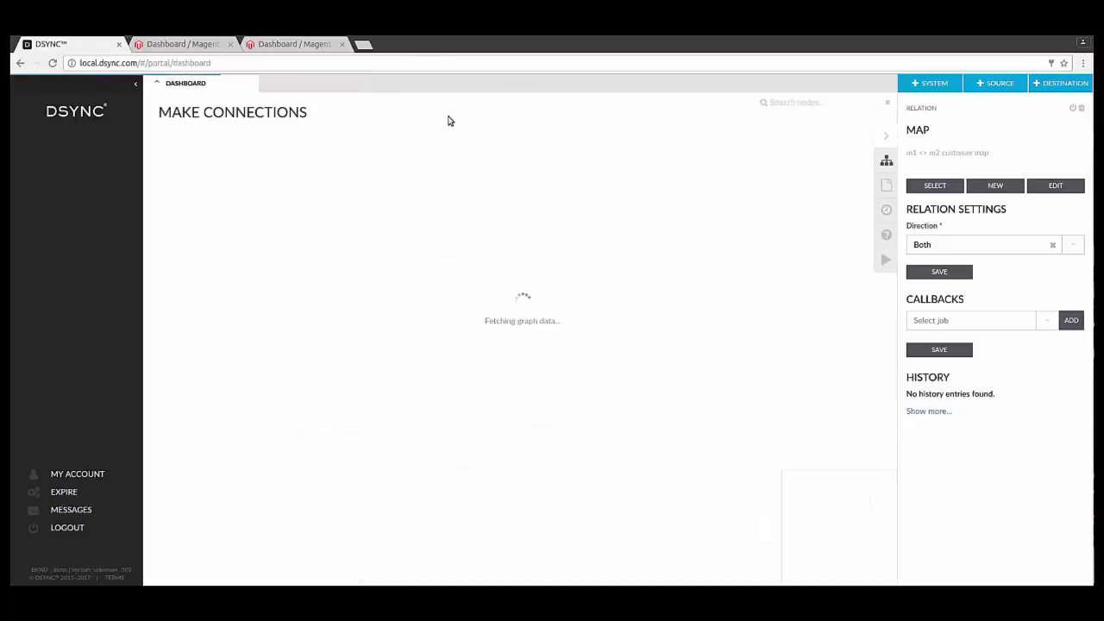
Activate the mapped customer relation on the dashboard and open the customer job's settings
mouse_move(561, 222)
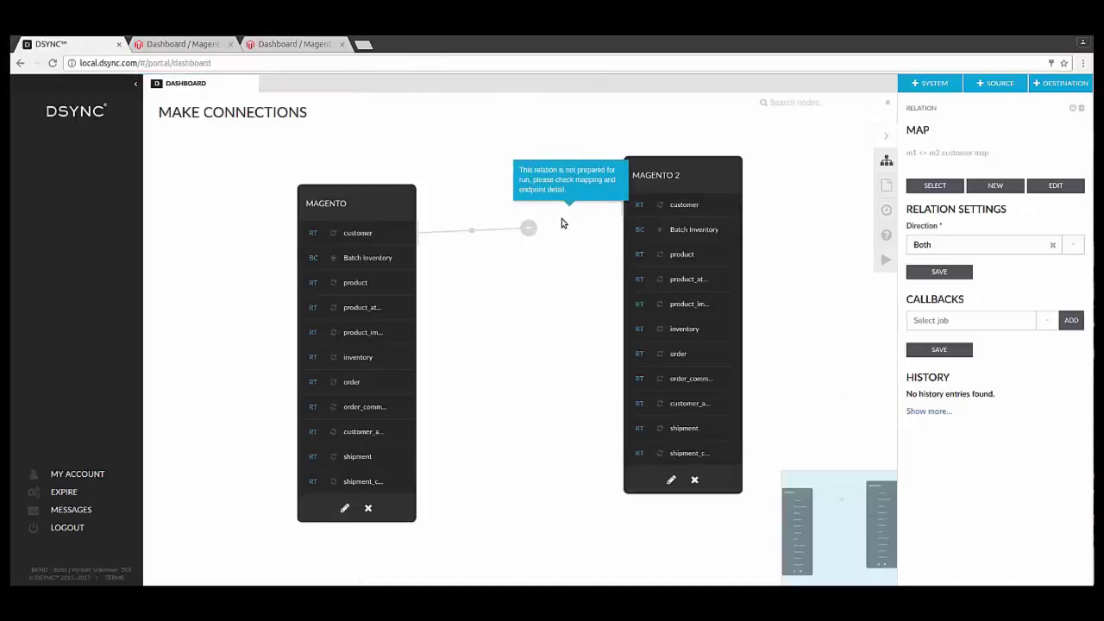
left_click(1073, 107)
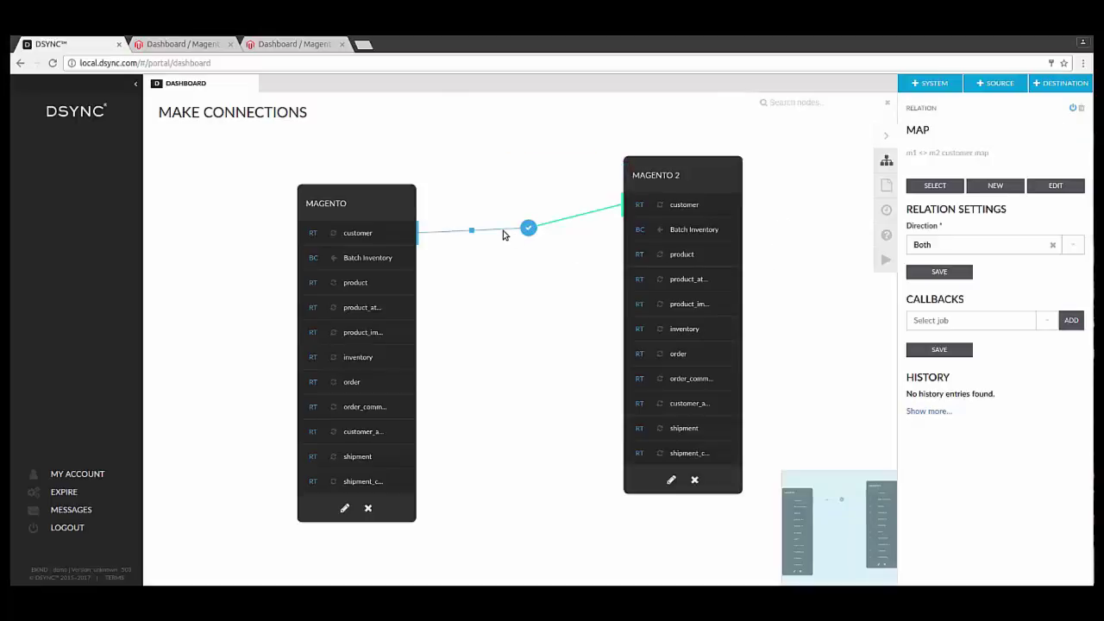
left_click(504, 231)
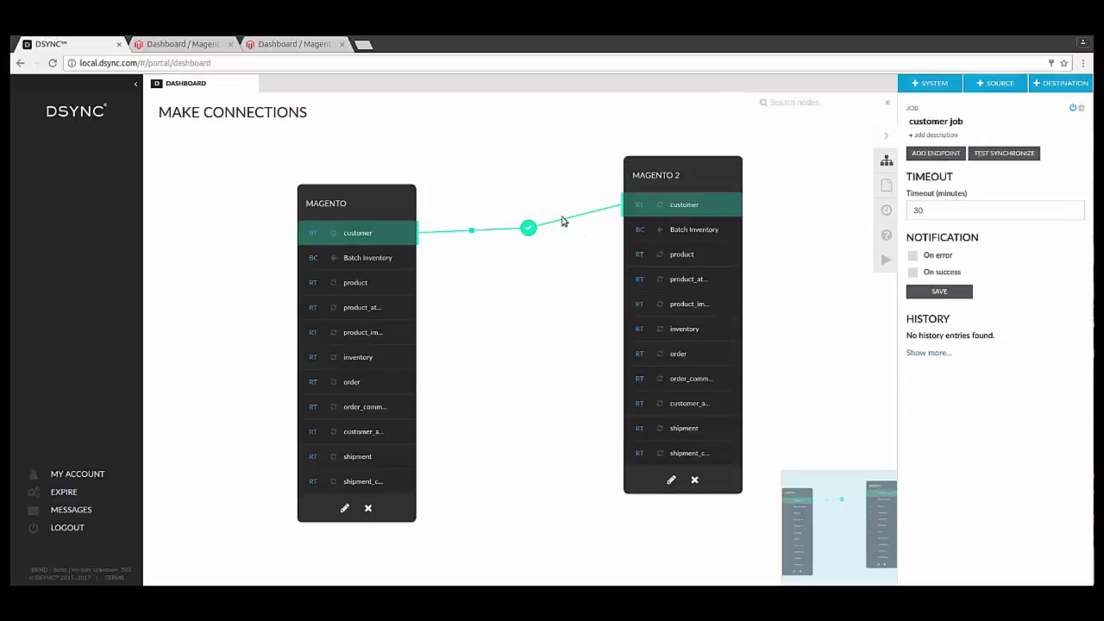